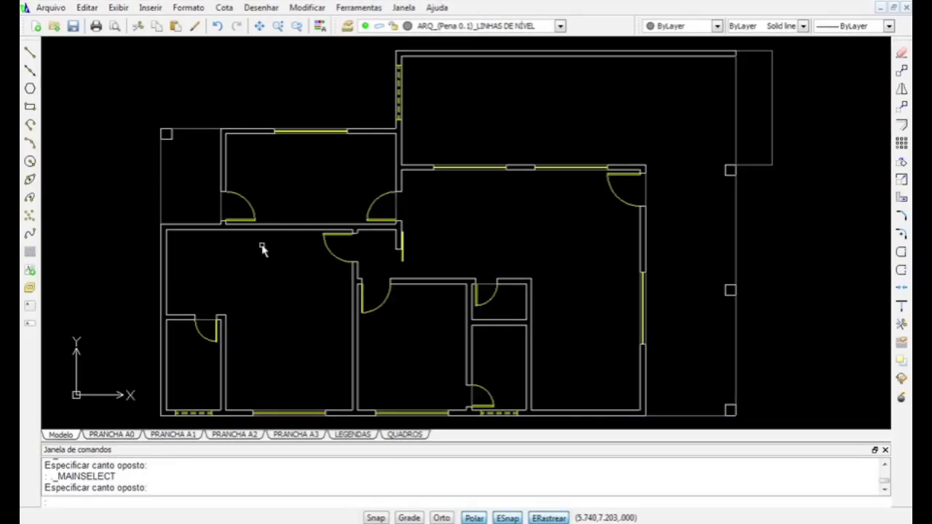
Start a block insertion for the upper-left room, with position and rotation angle both set to be specified on insertion
type("z")
key("Return")
left_click(440, 112)
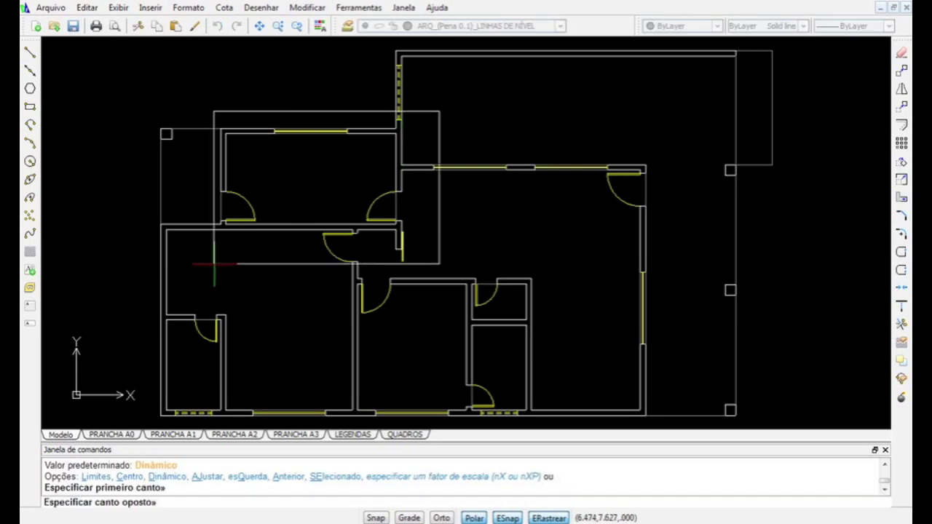
left_click(204, 265)
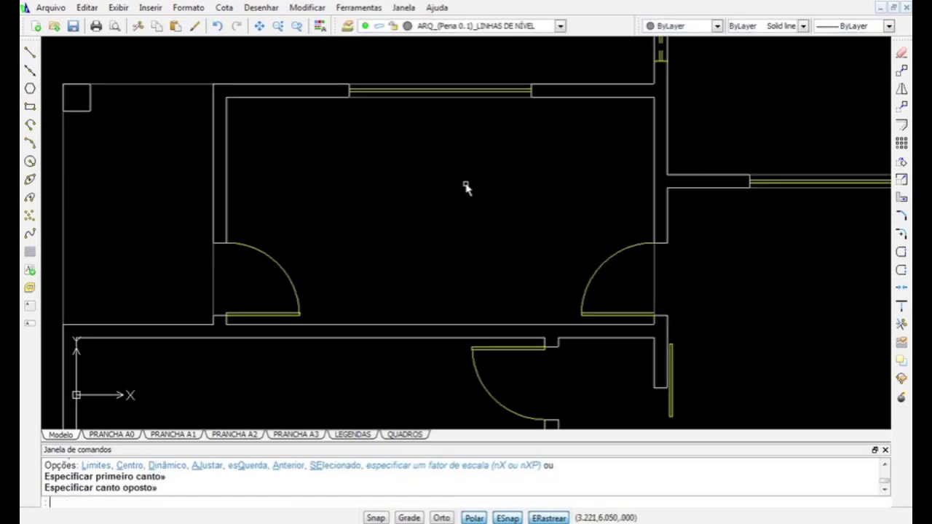
key("Return")
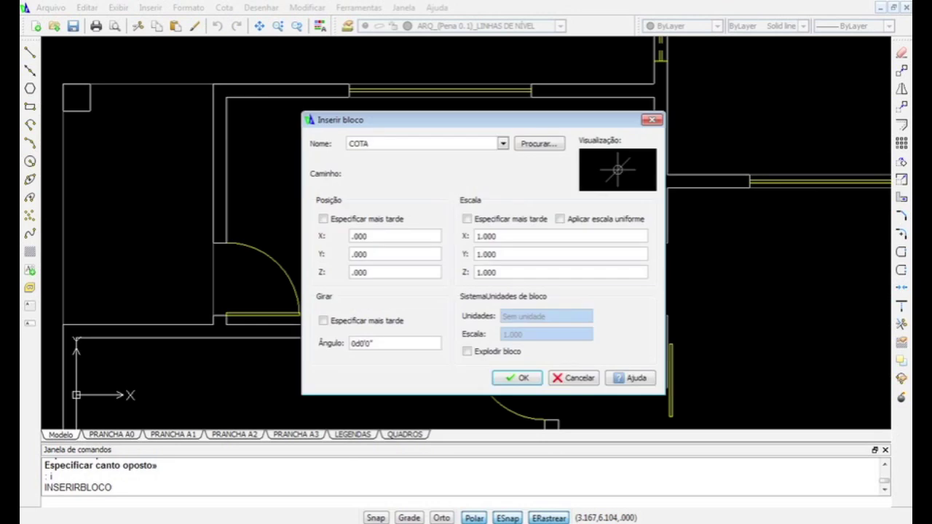
left_click(323, 218)
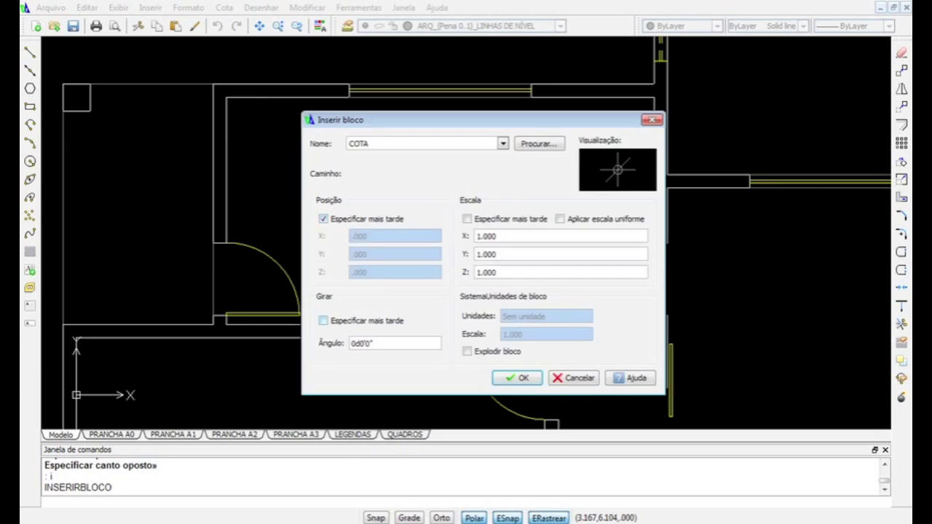
left_click(323, 320)
Choose the fogao-6bocas drawing from the desktop folder Blocos, subfolder para_cozinha_servico, as the block to insert
left_click(539, 143)
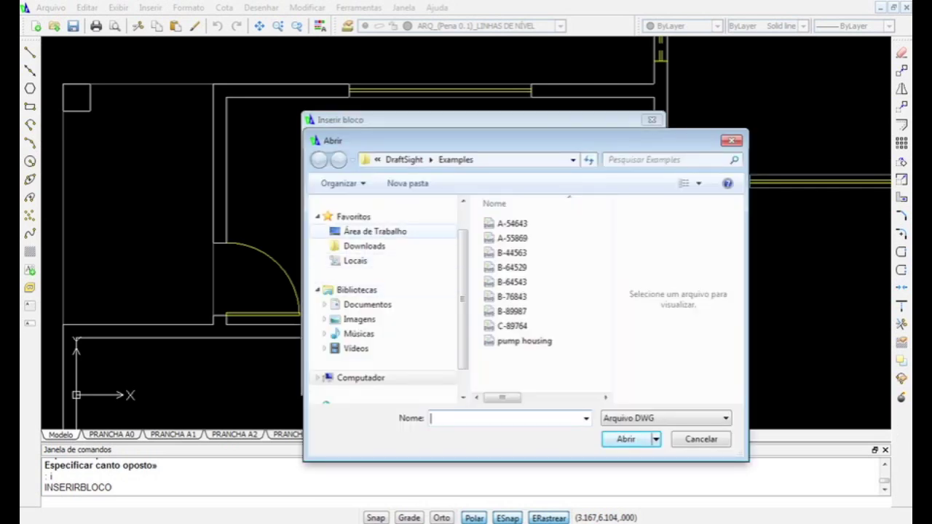
left_click(375, 231)
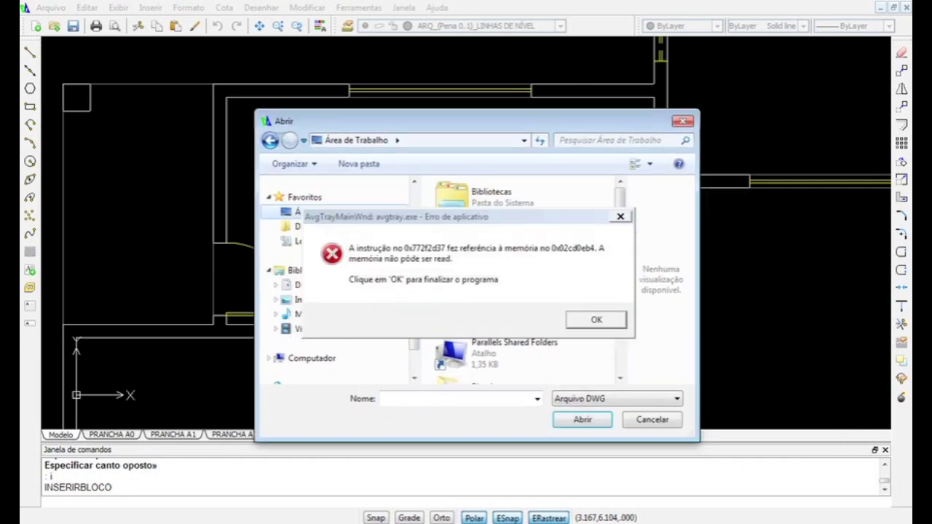
left_click(596, 320)
left_click_drag(619, 233, 620, 291)
double_click(484, 285)
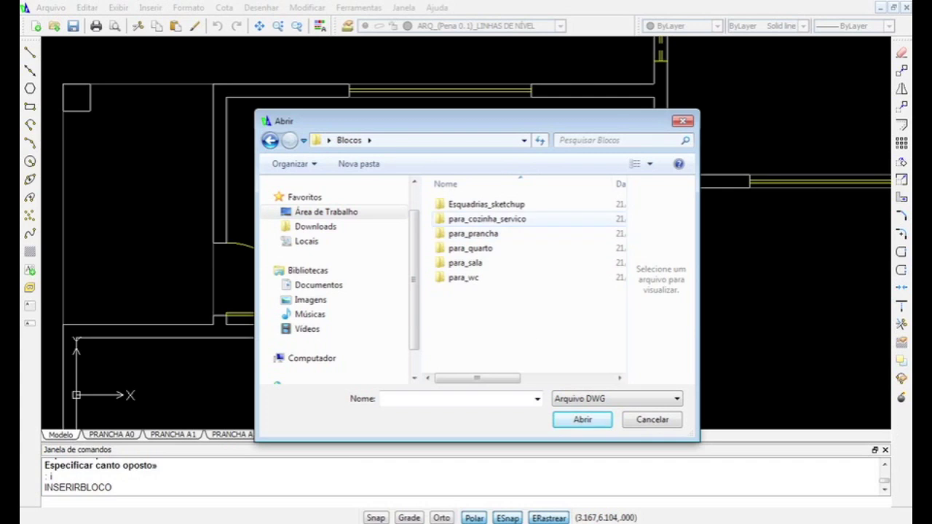
double_click(486, 218)
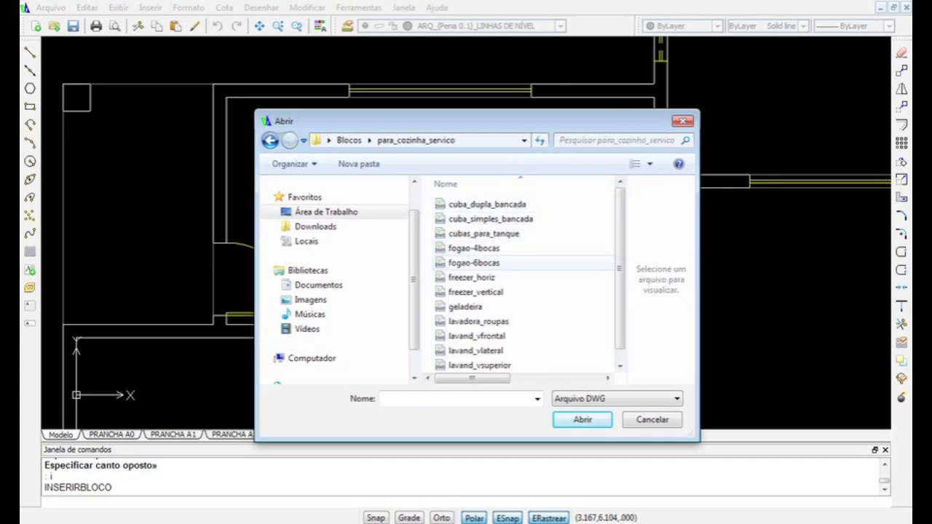
left_click(476, 262)
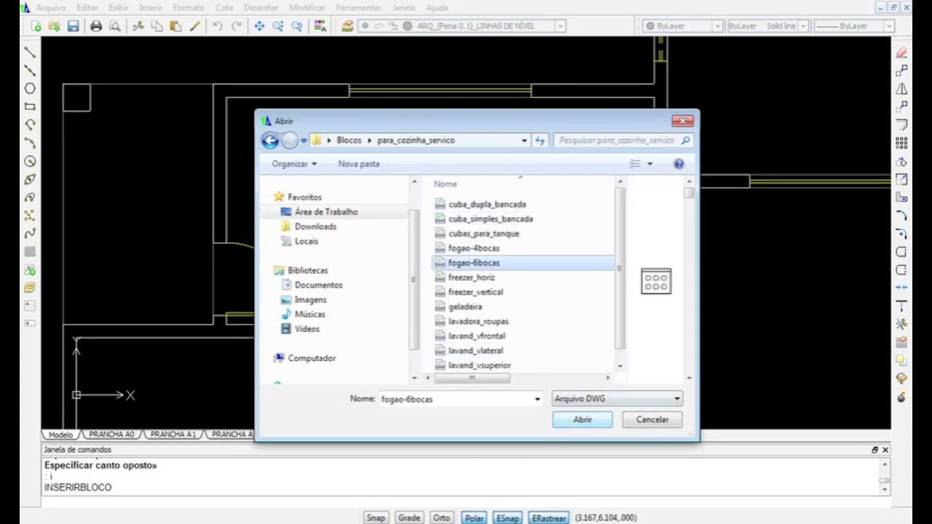
left_click_drag(699, 284, 754, 284)
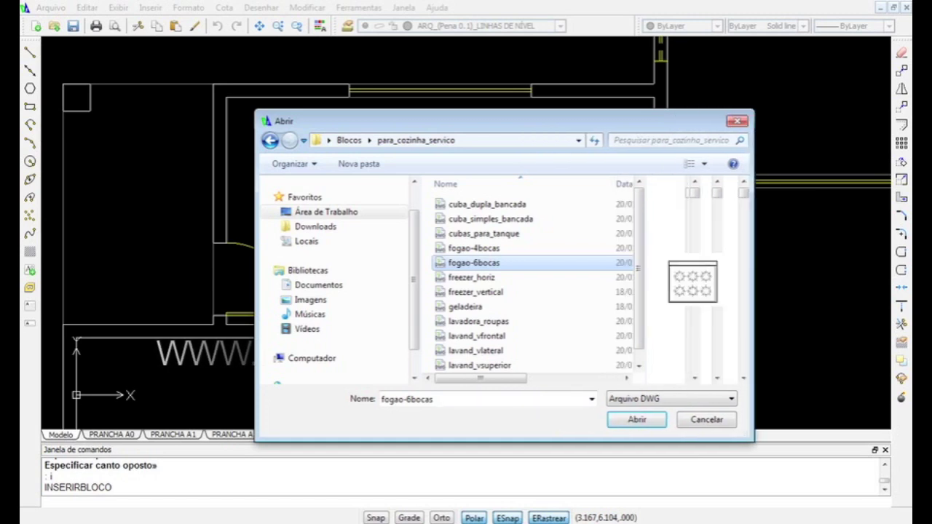
left_click(637, 420)
Place the six-burner stove block against the kitchen's window wall, left of the window, with its burners facing into the room
key("Return")
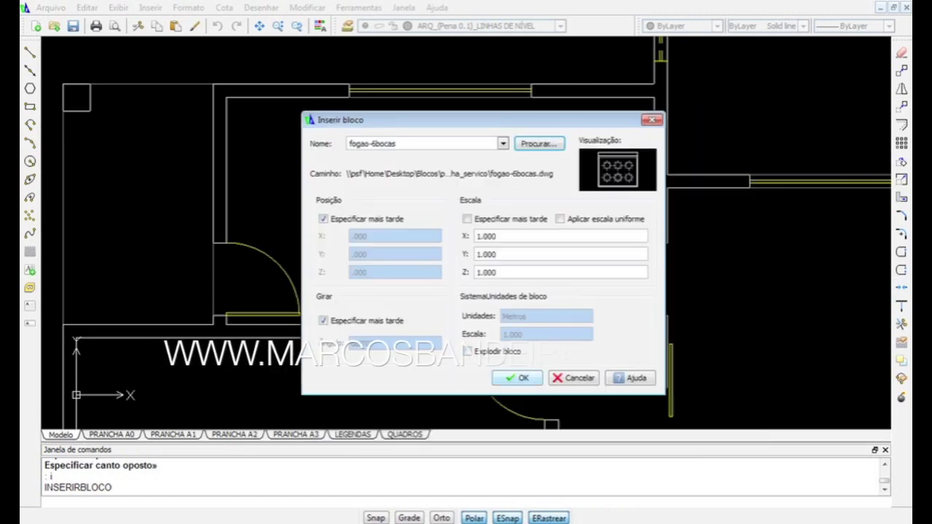
key("Return")
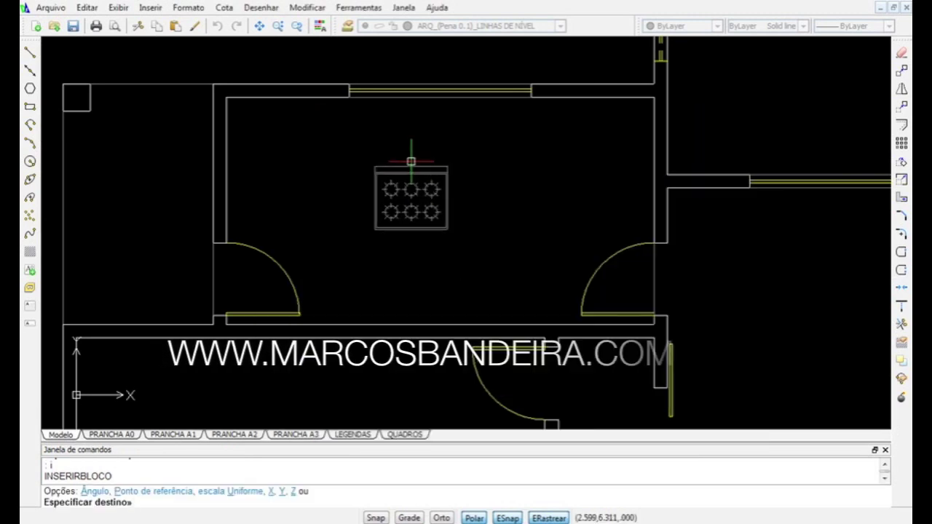
left_click(287, 97)
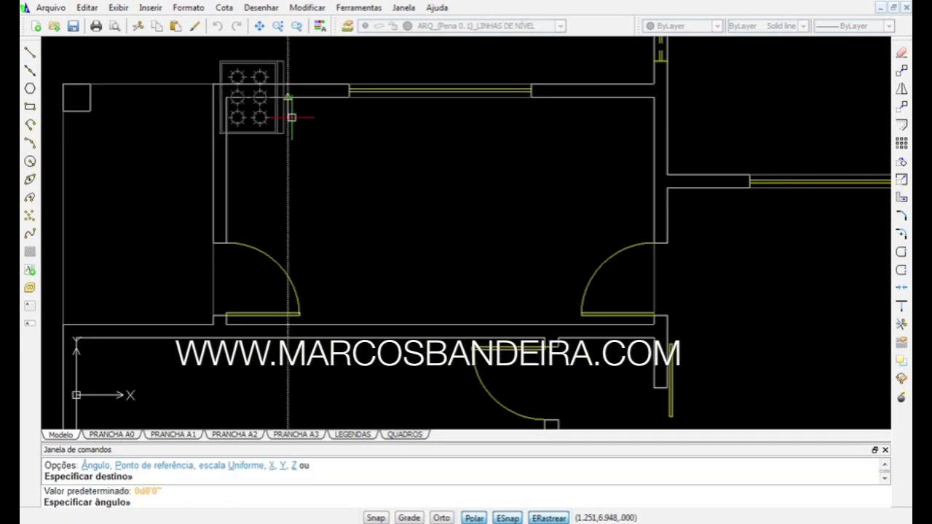
left_click(348, 95)
Insert the geladeira block against the same wall, right of the window, with its front facing into the kitchen
key("Return")
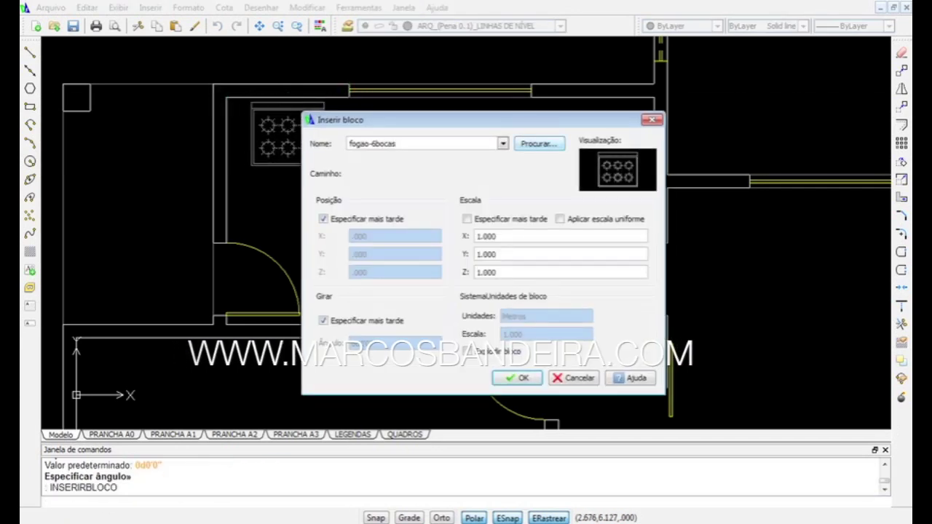
left_click(539, 143)
mouse_move(639, 256)
left_mouse_down()
mouse_move(639, 269)
mouse_move(639, 256)
left_mouse_up()
double_click(465, 307)
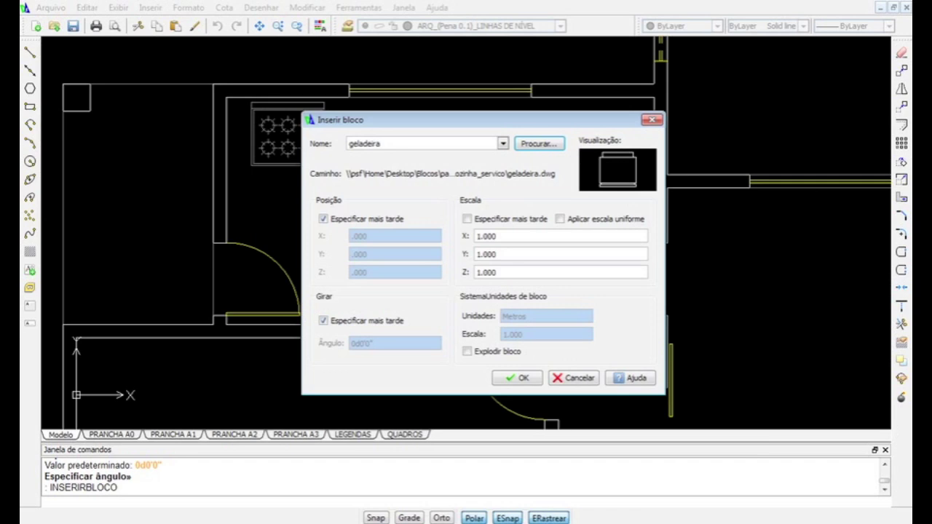
left_click(518, 377)
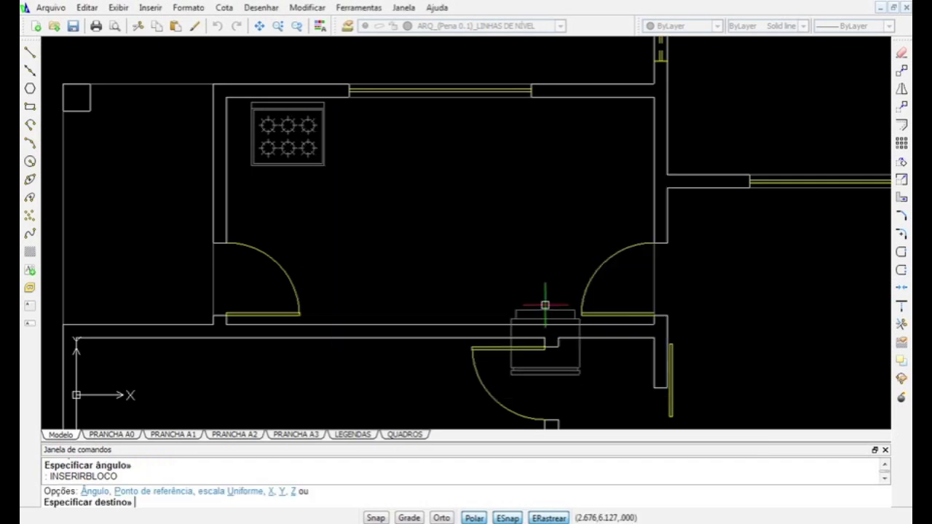
left_click(593, 97)
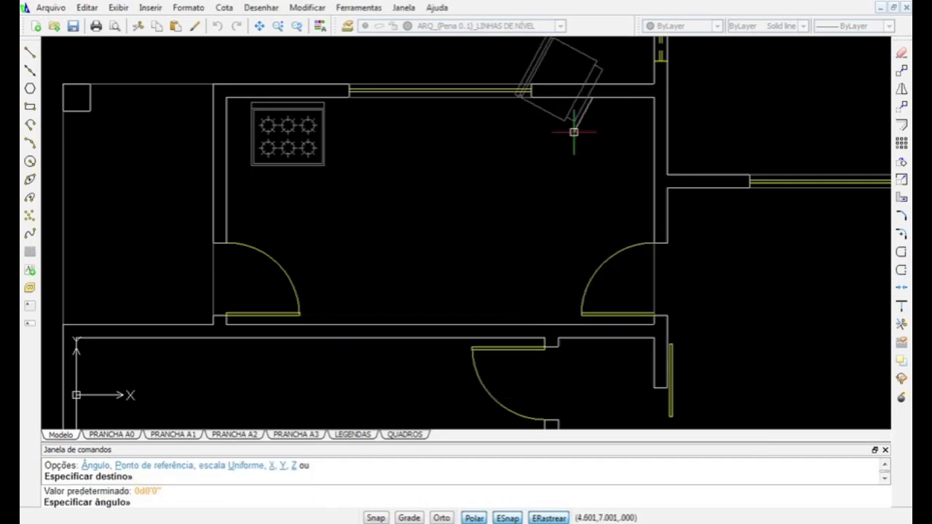
left_click(653, 99)
Assign the stove and refrigerator blocks to the layer ARQ_(Pena 0.15)_MÓVEIS
left_click(582, 143)
left_click(284, 206)
left_click(480, 26)
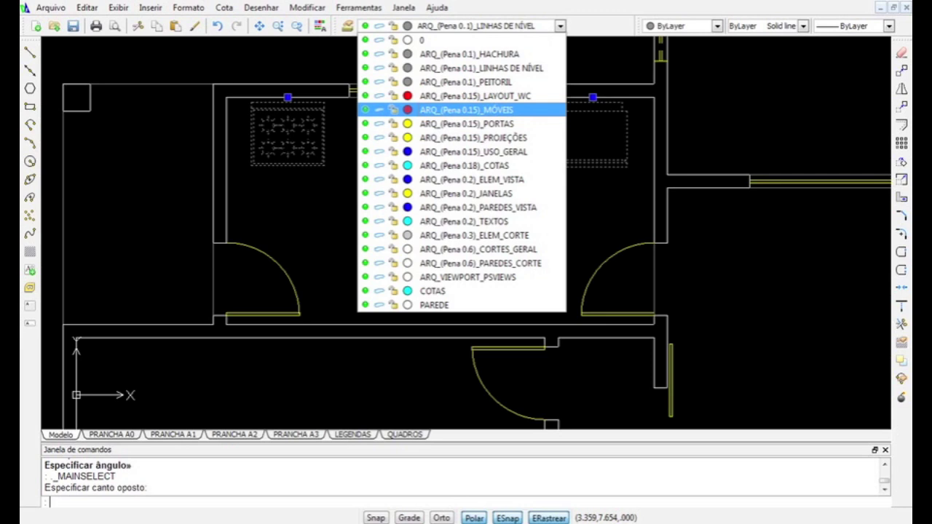
left_click(466, 109)
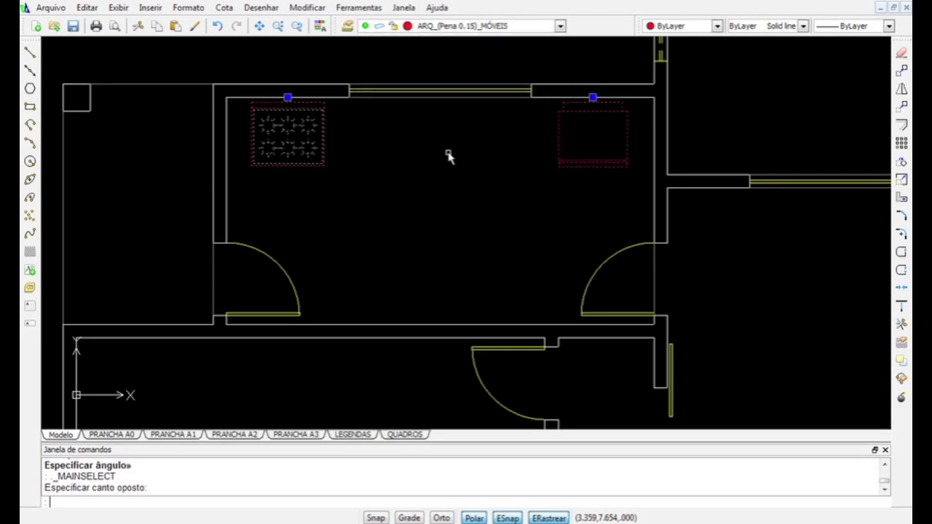
key("Escape")
key("Escape")
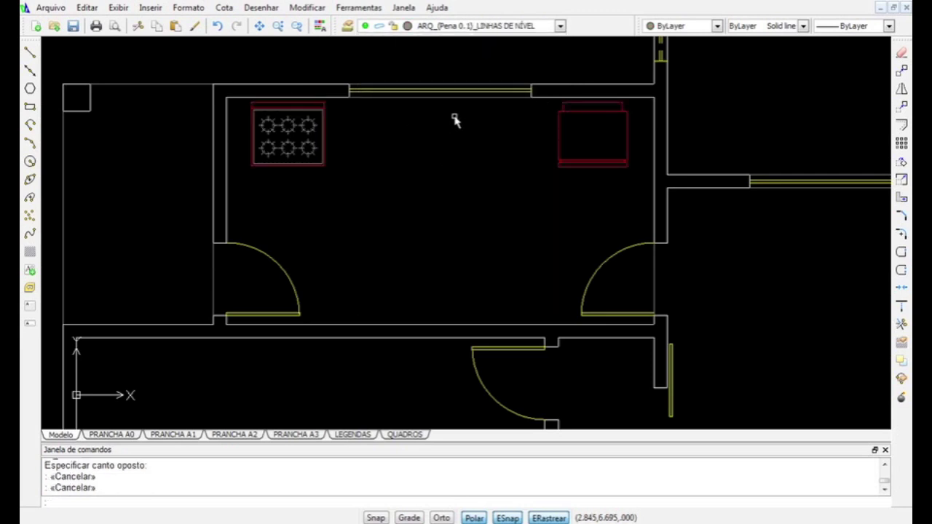
Draw a vertical line from the midpoint of the window's inner edge down into the kitchen, with ortho mode on
key("l")
key("Return")
left_click(439, 98)
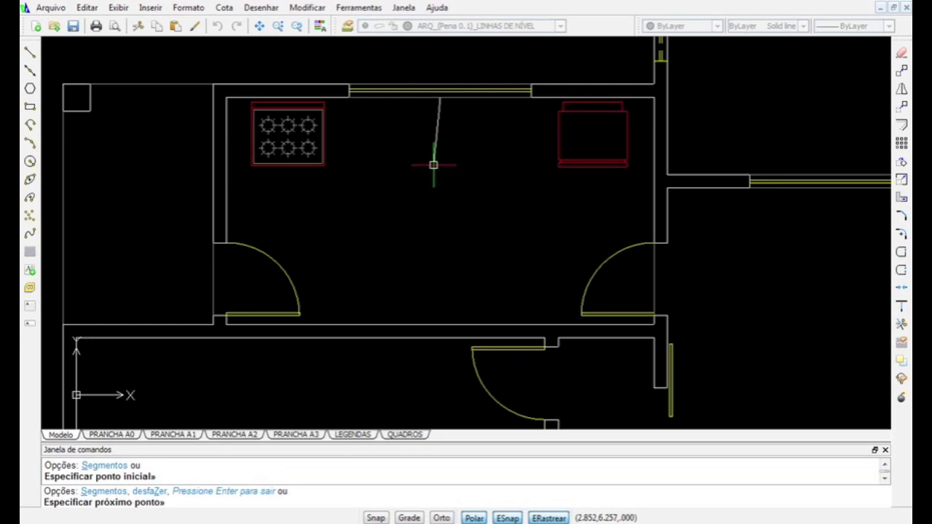
key("F8")
left_click(469, 166)
key("Return")
Offset the vertical centre line 1.25 to both sides to mark the countertop's ends
key("o")
key("Return")
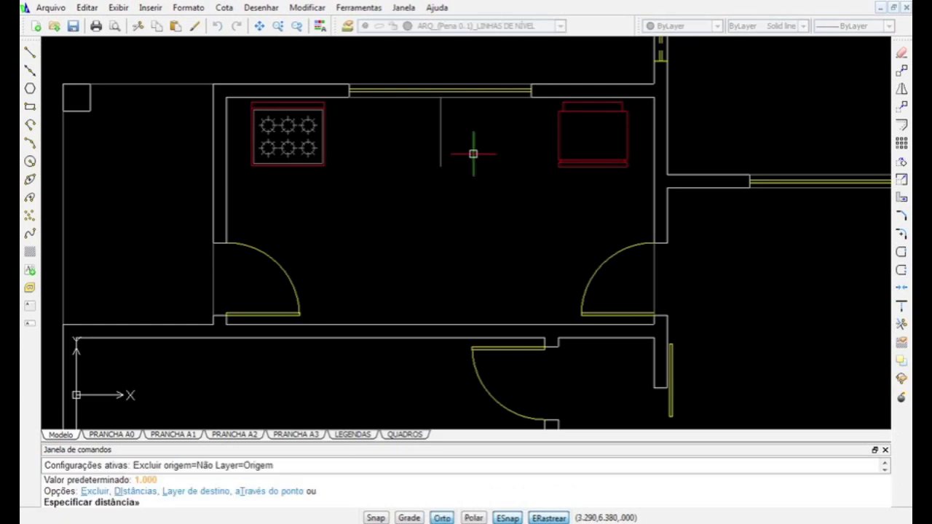
type("1.25")
key("Return")
left_click(441, 150)
left_click(404, 156)
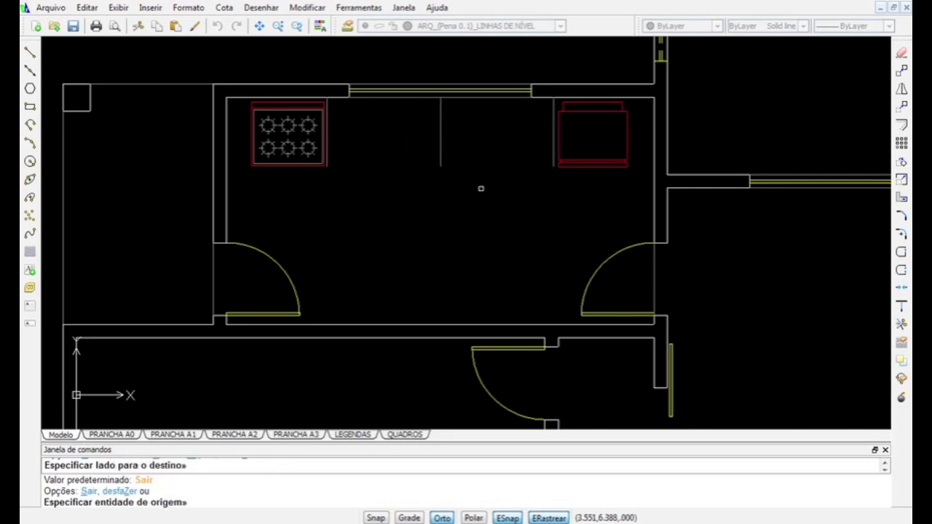
left_click(541, 194)
key("Return")
Offset the window's inner edge line 0.6 into the kitchen to mark the countertop's front
key("Return")
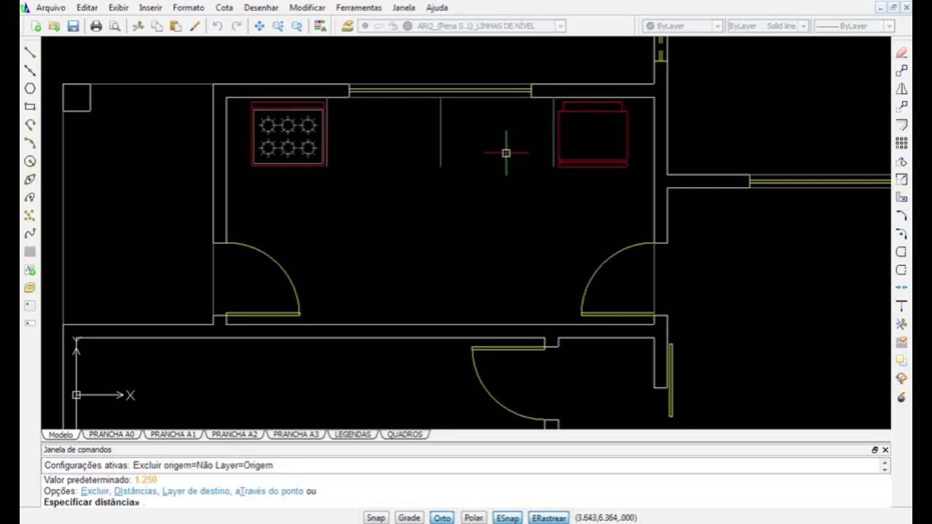
type(".6")
key("Return")
left_click(500, 95)
left_click(503, 149)
key("Return")
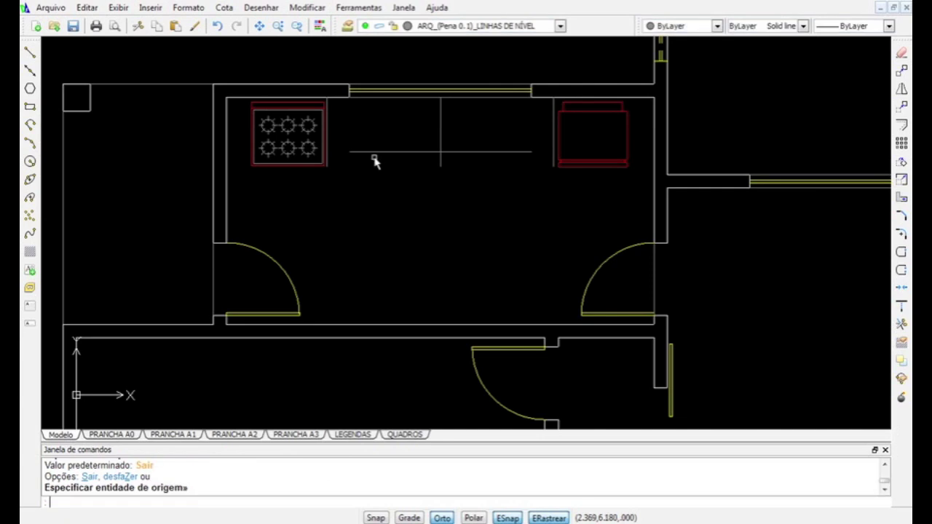
Move the stove horizontally to the left, away from the countertop's end line
type("m")
key("Return")
left_click(310, 144)
key("Return")
left_click(315, 194)
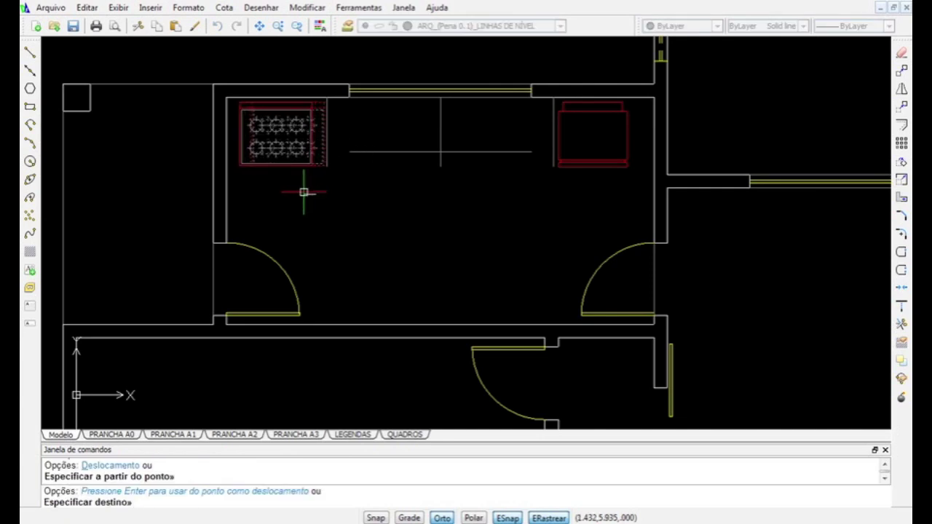
left_click(305, 193)
Move the refrigerator horizontally to the right, away from the countertop's end line
key("Return")
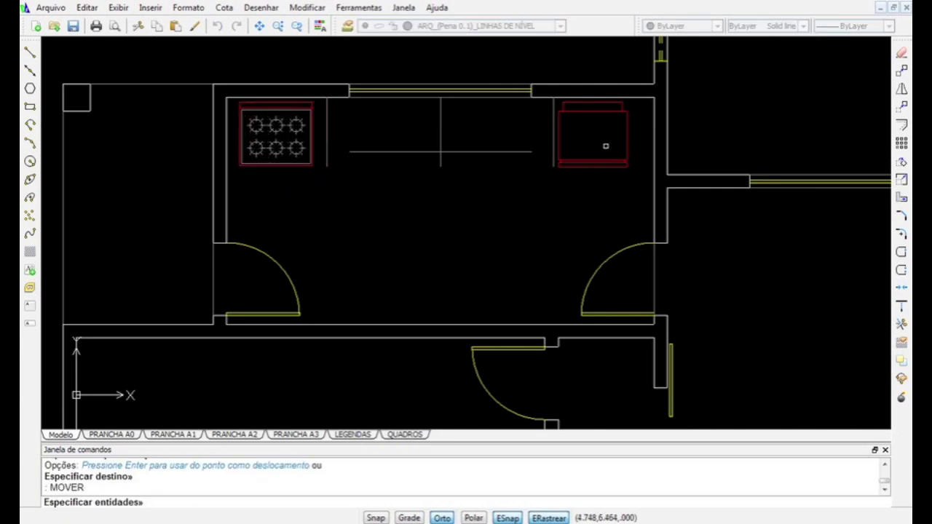
left_click(605, 146)
key("Return")
left_click(589, 187)
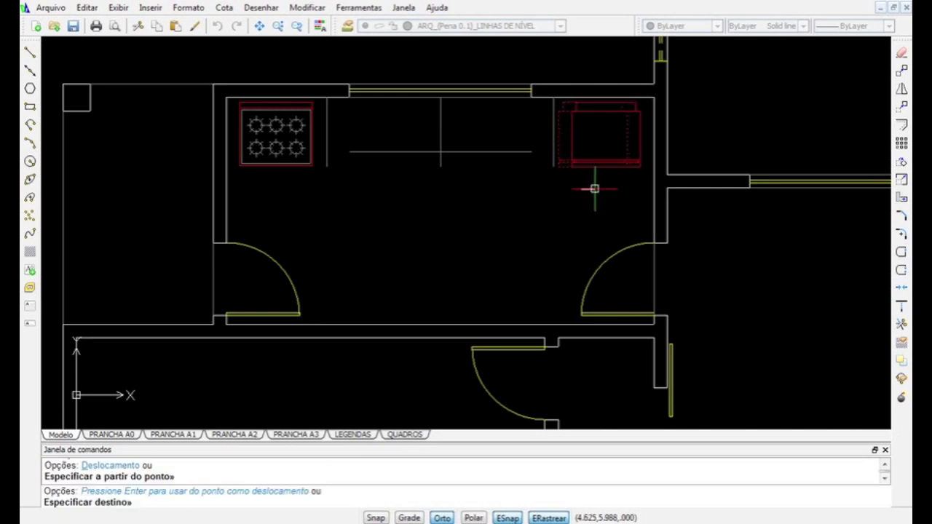
left_click(603, 187)
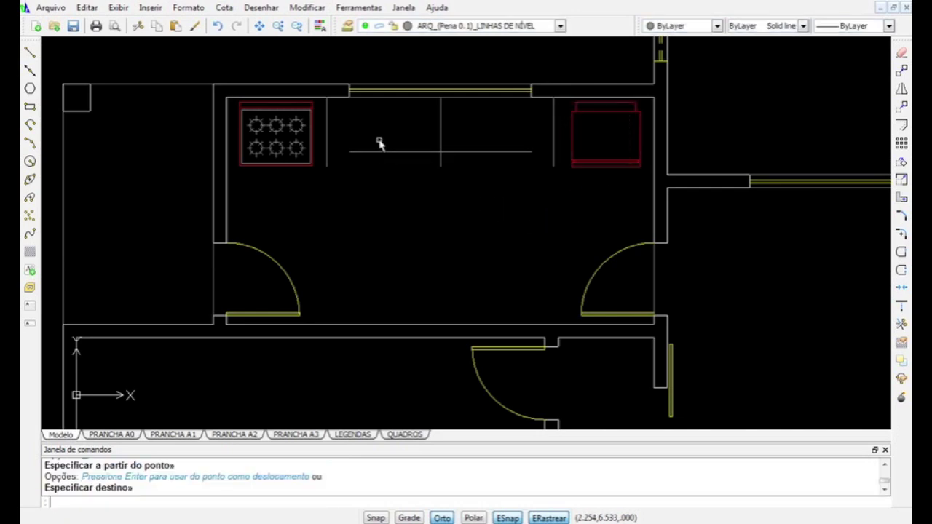
Fillet the countertop's front line with both end lines to close its two front corners squarely
type("f")
key("Return")
left_click(360, 152)
left_click(327, 136)
key("Return")
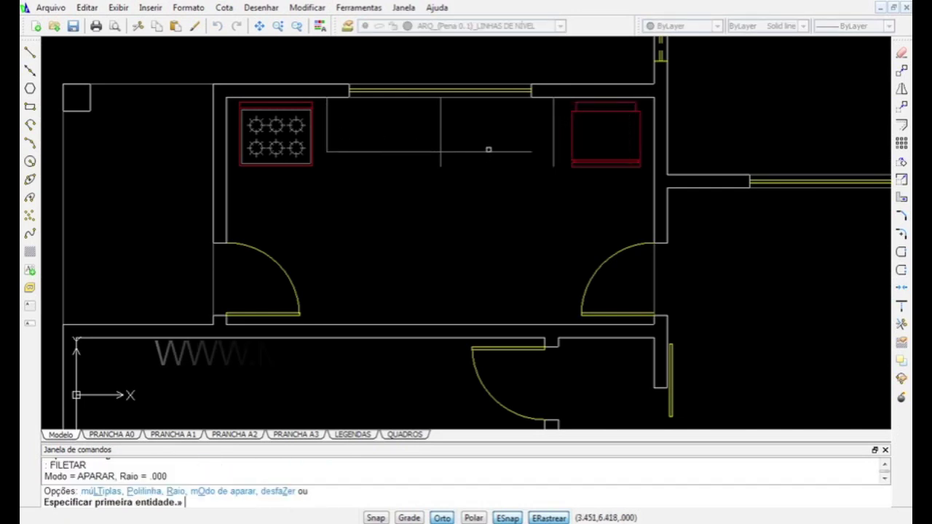
left_click(495, 151)
left_click(553, 128)
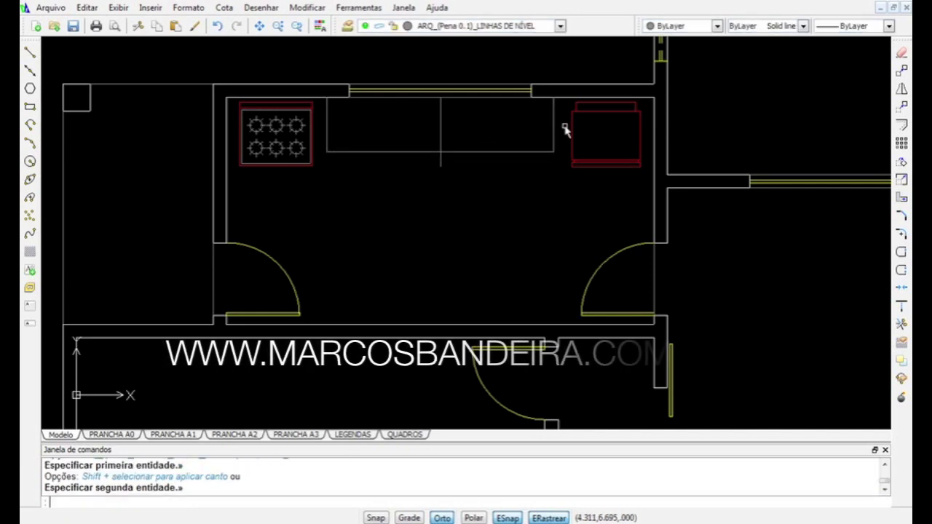
Assign the countertop outline and its centre line to the layer ARQ_(Pena 0.15)_MÓVEIS
left_click(565, 129)
left_click(327, 174)
left_click(455, 26)
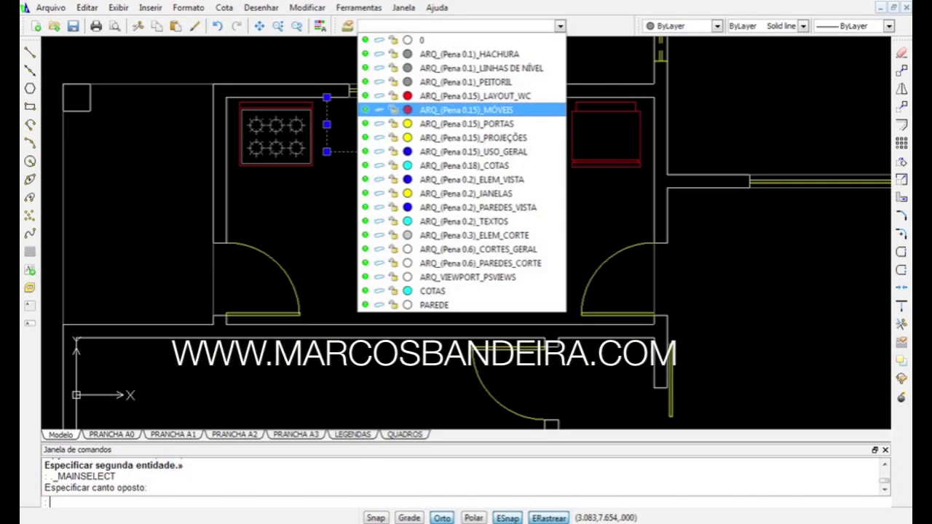
left_click(466, 94)
left_click(466, 26)
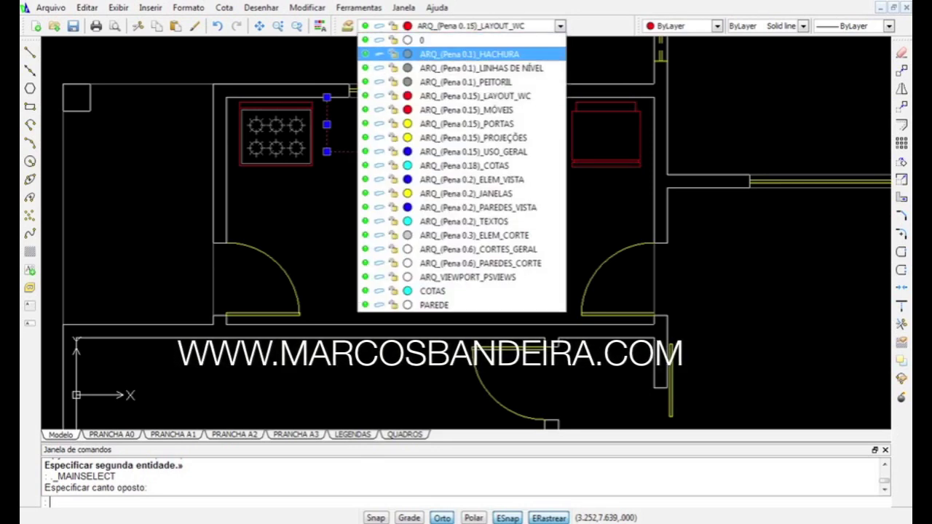
left_click(470, 109)
key("Escape")
key("Escape")
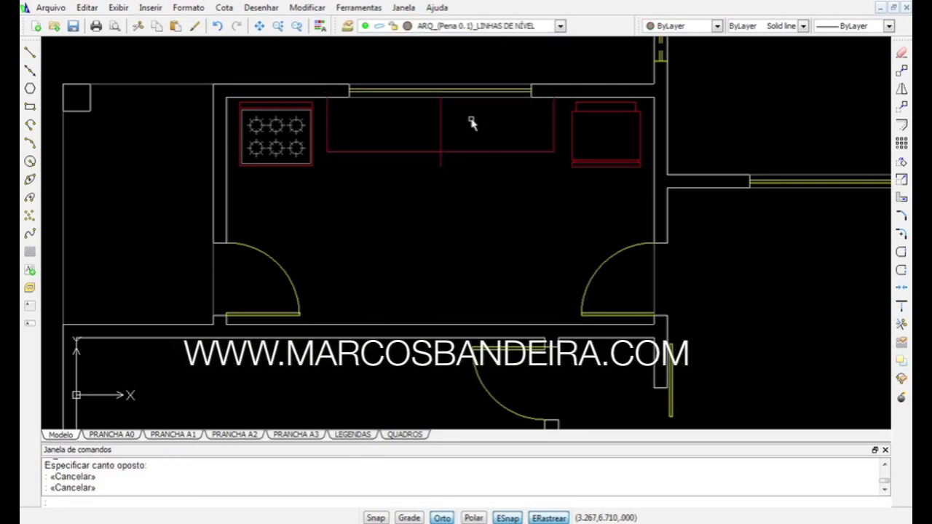
Assign the stove, refrigerator and all countertop lines in the kitchen to the layer ARQ_(Pena 0.15)_LAYOUT_WC
left_click(572, 129)
left_click(289, 193)
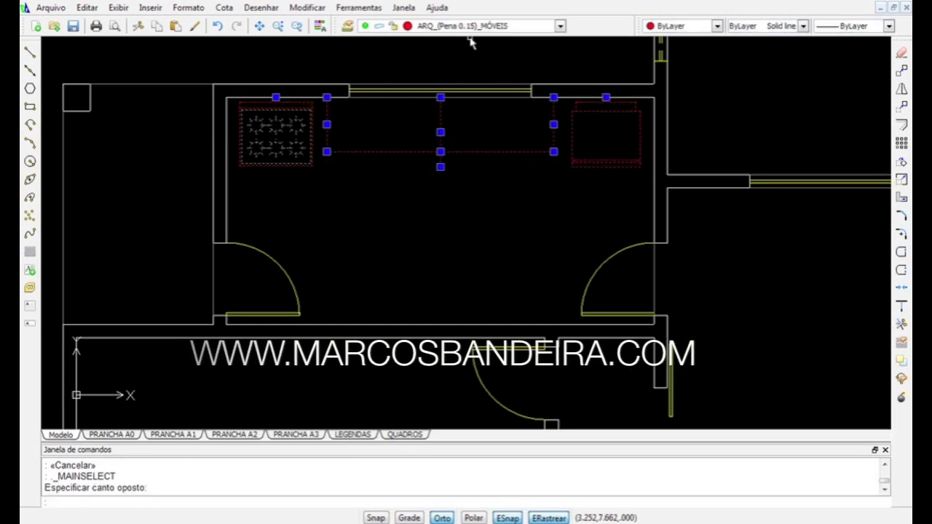
left_click(466, 27)
left_click(466, 93)
key("Escape")
key("Escape")
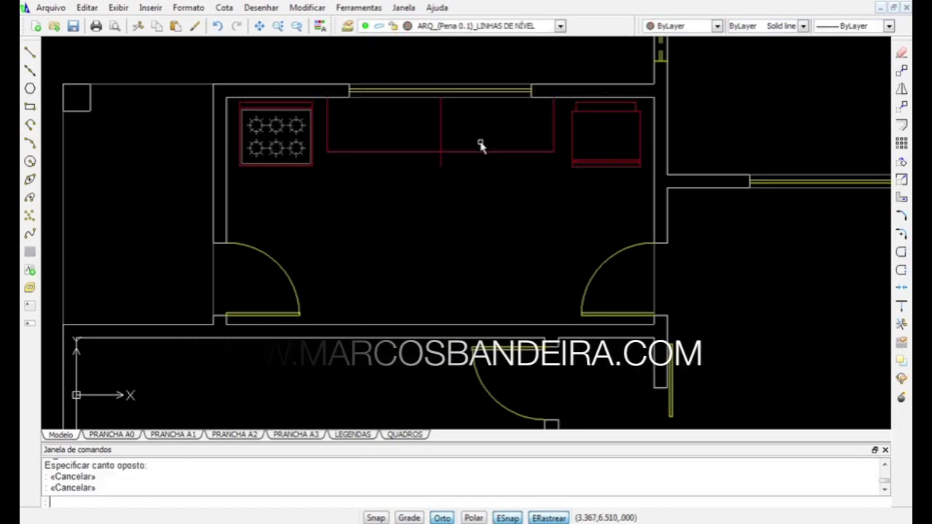
Insert the double sink block cuba_dupla_bancada at the midpoint of the countertop's centre line, without rotation
type("i")
key("Return")
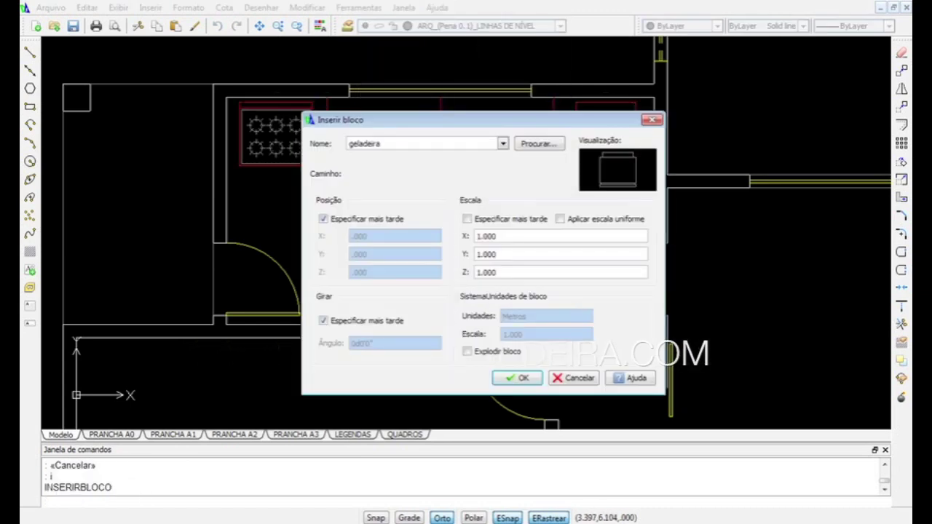
left_click(539, 144)
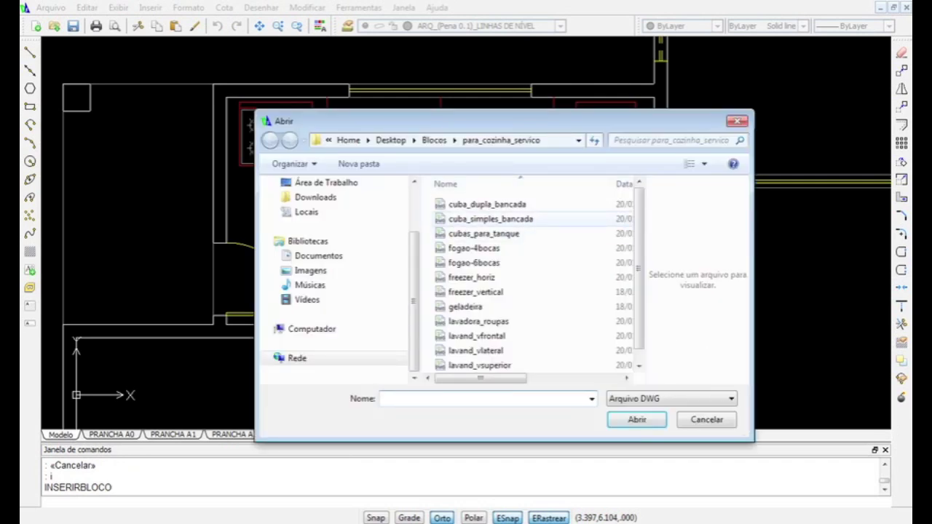
left_click(486, 204)
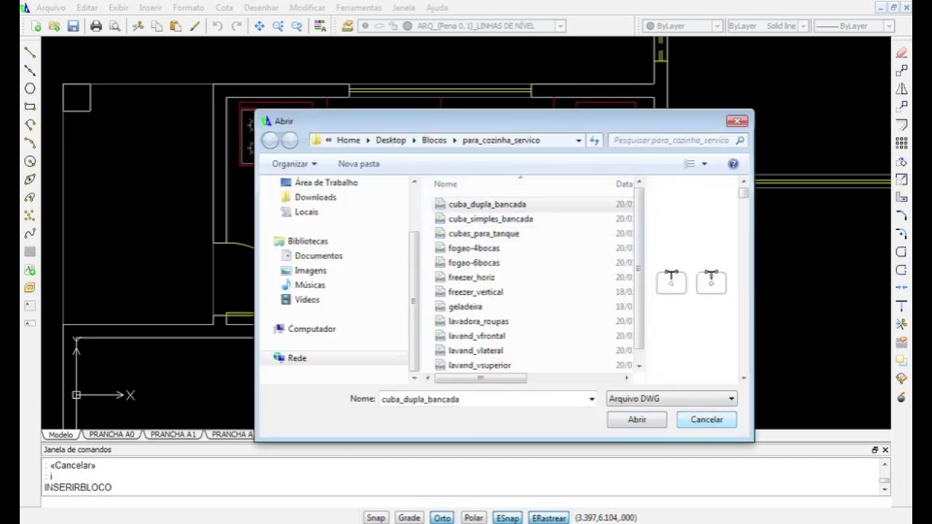
key("Return")
left_click(517, 378)
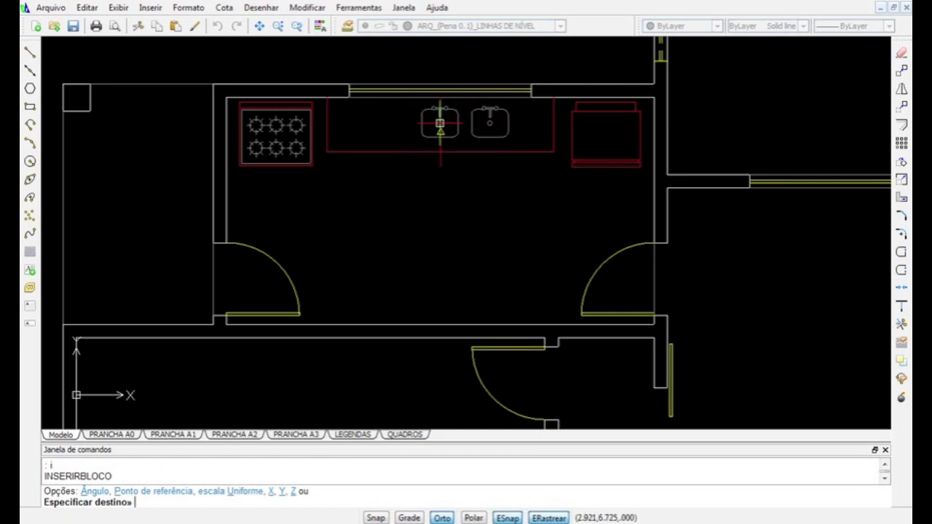
left_click(441, 132)
key("Return")
Draw a horizontal helper line between the facing sides of the two sink bowls
type("z")
key("Return")
left_click(584, 72)
left_click(275, 192)
type("l")
key("Return")
left_click(543, 233)
left_click(586, 233)
key("Return")
Move the double sink from the helper line's midpoint to the wall end of the countertop's centre line
type("m")
key("Return")
left_click(613, 162)
left_click(536, 254)
key("Return")
left_click(561, 233)
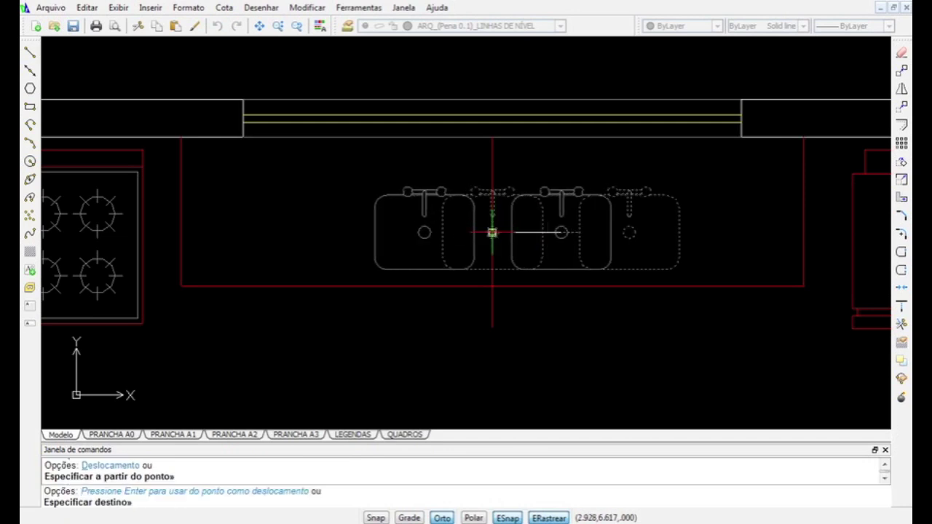
left_click(492, 136)
Move the double sink vertically down from the window wall so it sits within the countertop
key("Return")
left_click(530, 173)
key("Return")
left_click(337, 167)
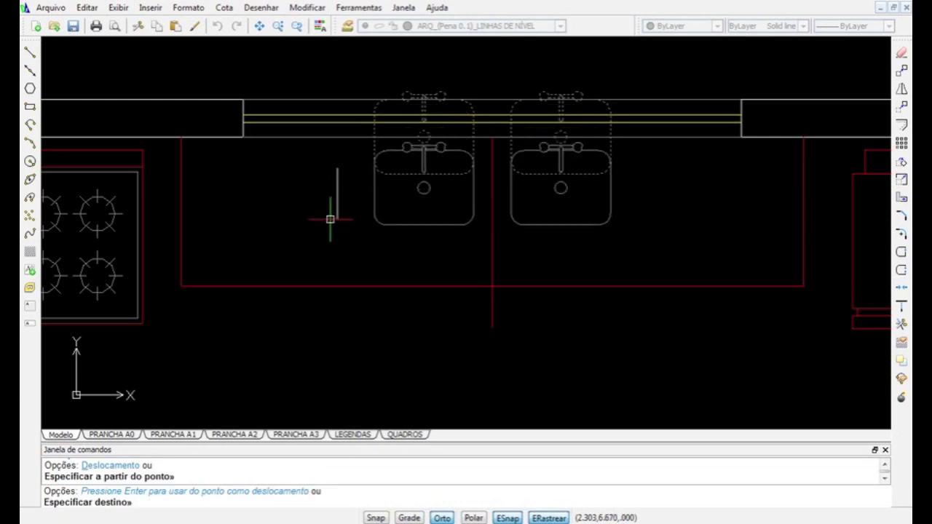
left_click(335, 225)
Erase the vertical centre line of the countertop
type("e")
key("Return")
left_click(493, 274)
key("Return")
Make ARQ_(Pena 0.15)_LAYOUT_WC the current layer for the bathroom layouts
type("z")
key("Return")
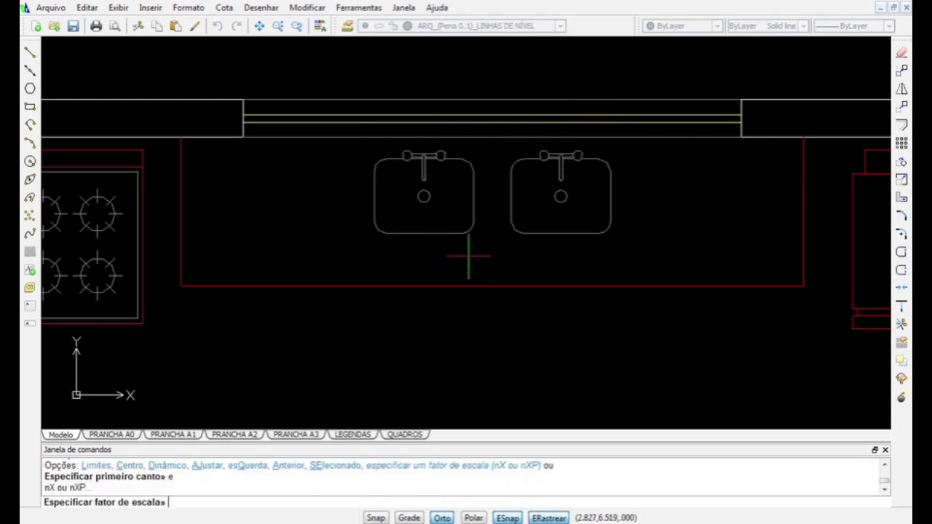
key("Escape")
key("Return")
type("aj")
key("Return")
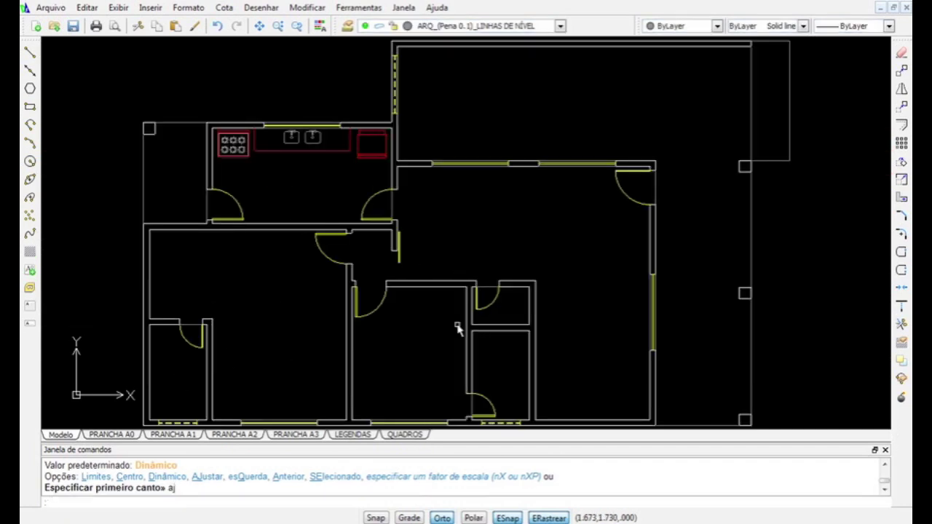
key("Return")
left_click(581, 270)
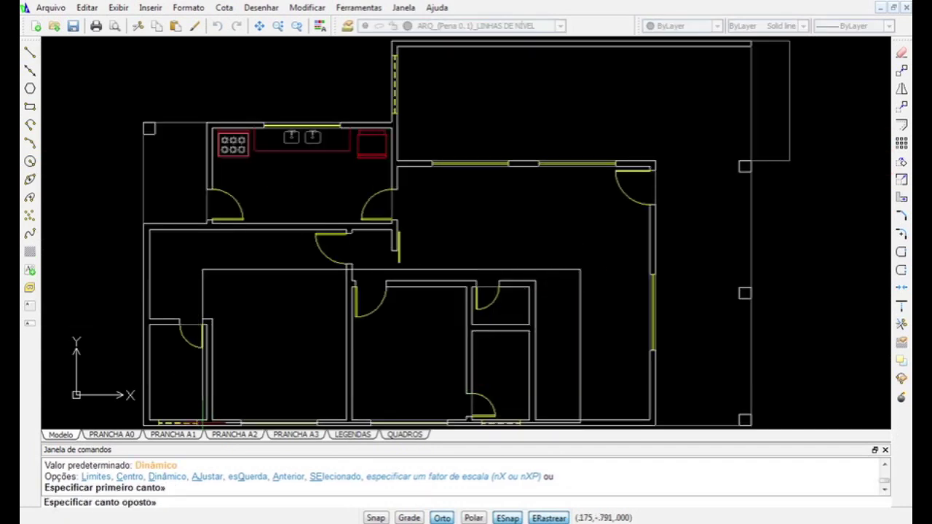
left_click(131, 427)
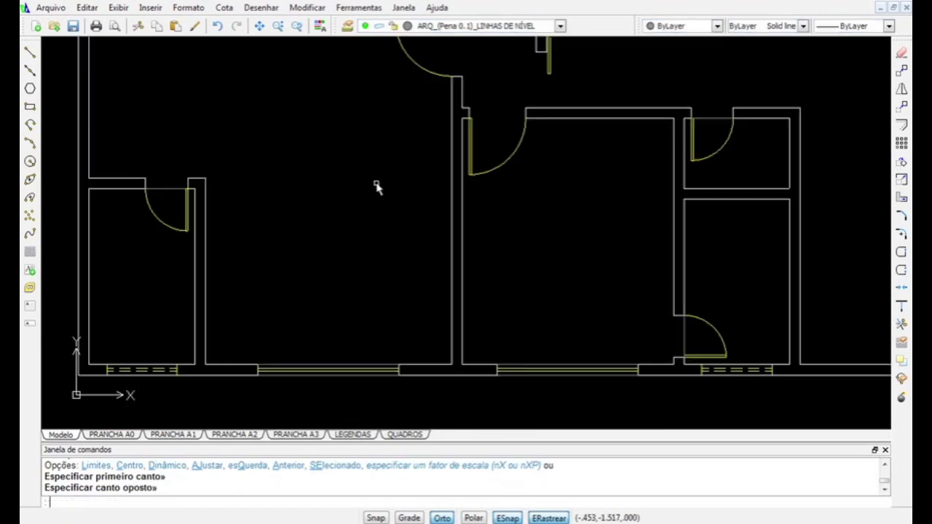
left_click(430, 27)
left_click(452, 94)
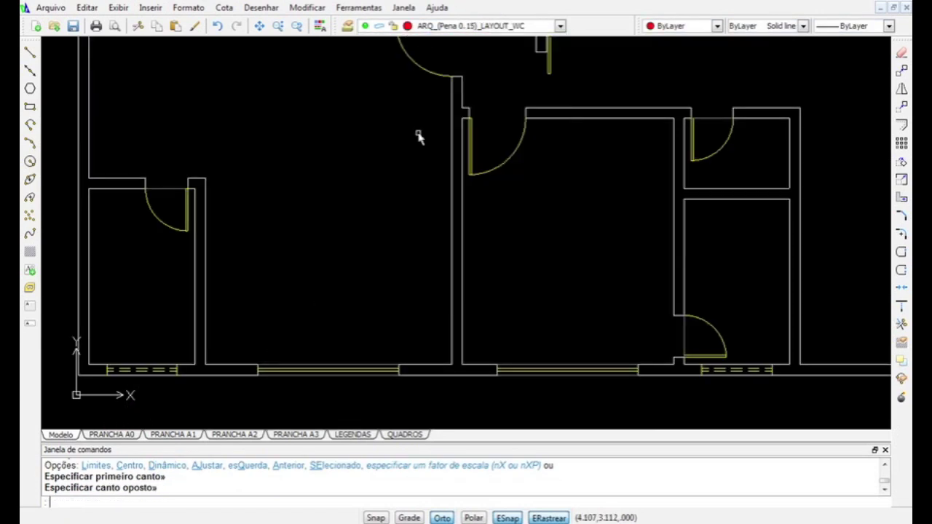
Offset the upper inner wall line of the right-hand bathroom 0.8 downward into the room
type("o")
key("Return")
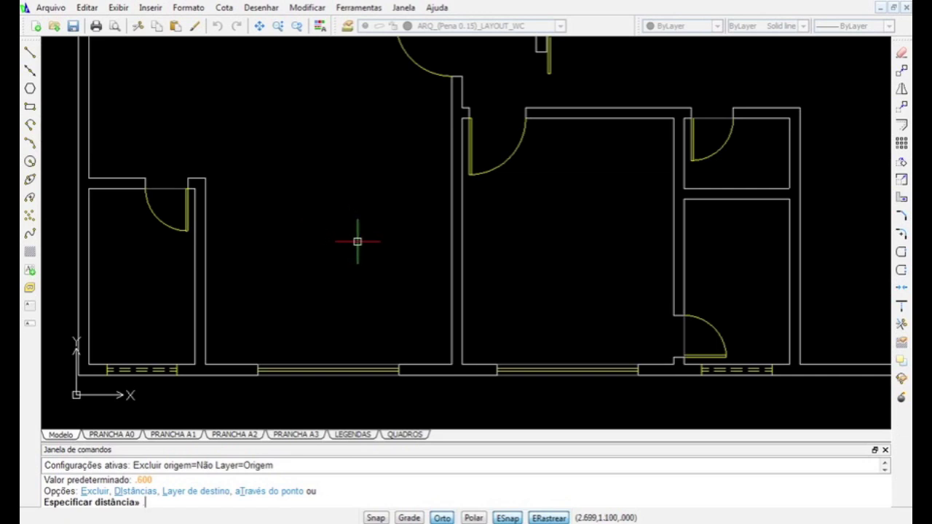
type(".8")
key("Return")
left_click(732, 198)
left_click(737, 234)
key("Return")
Offset the right-hand bathroom's new horizontal line another 0.8 downward
key("Return")
key("Return")
left_click(735, 256)
left_click(728, 281)
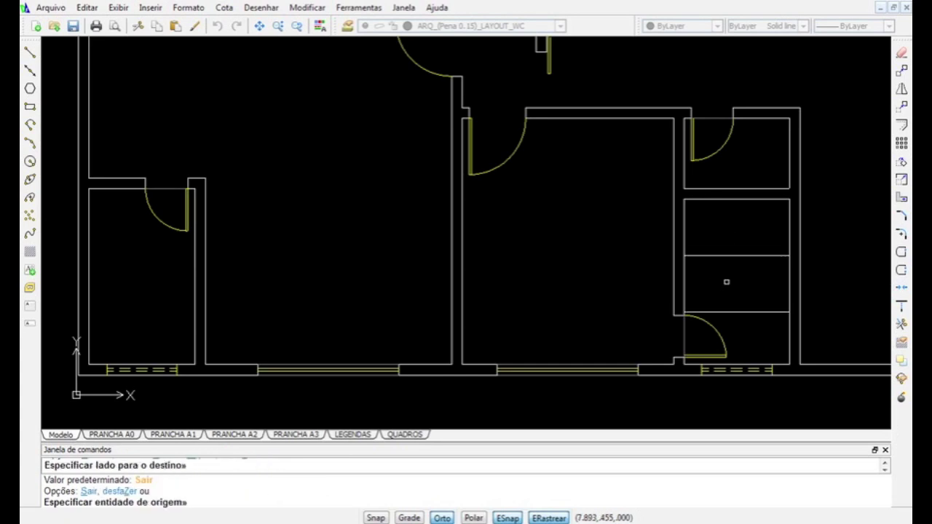
Erase the second 0.8 offset line in the right-hand bathroom
type("e")
key("Return")
left_click(764, 294)
left_click(750, 315)
key("Return")
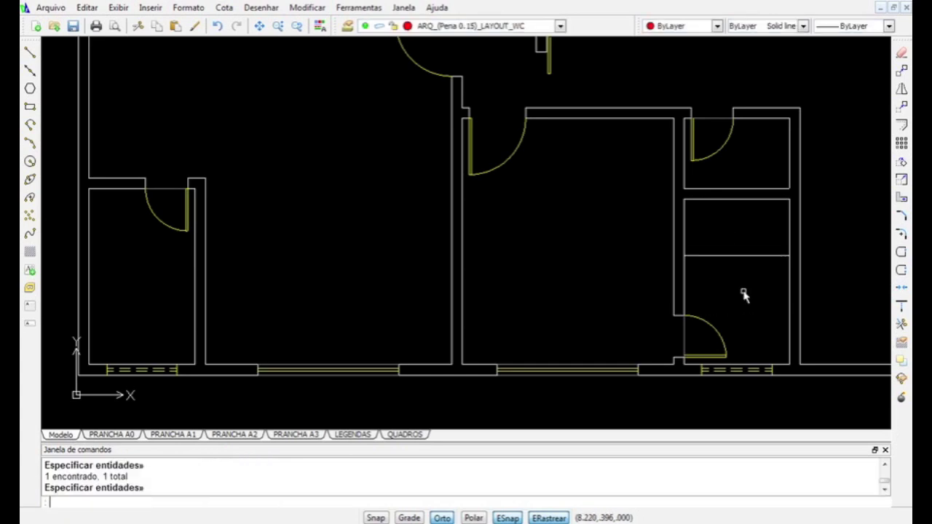
Offset the right-hand bathroom's remaining horizontal layout line 0.7 downward
type("o")
key("Return")
type(".7")
key("Return")
left_click(745, 256)
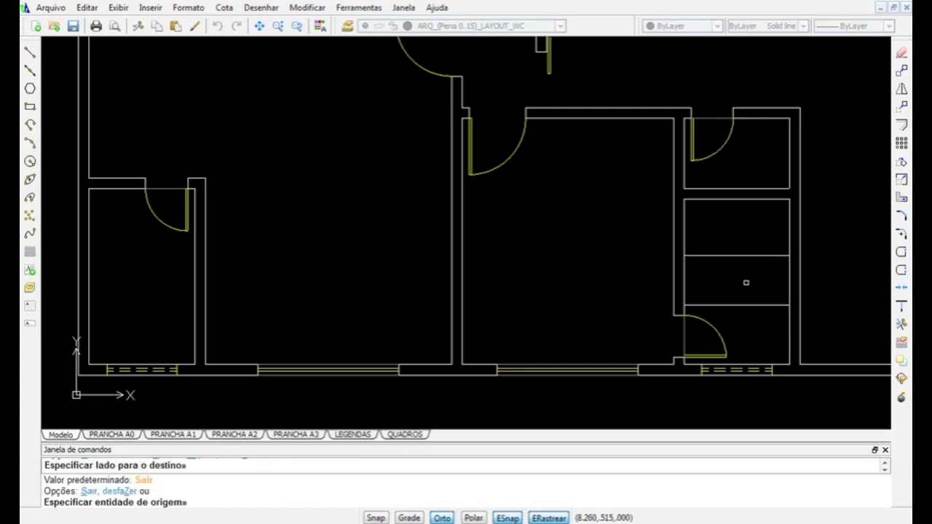
left_click(746, 282)
key("Return")
Offset the right inner wall line of the right-hand bathroom 0.5 into the room
key("Return")
type(".5")
key("Return")
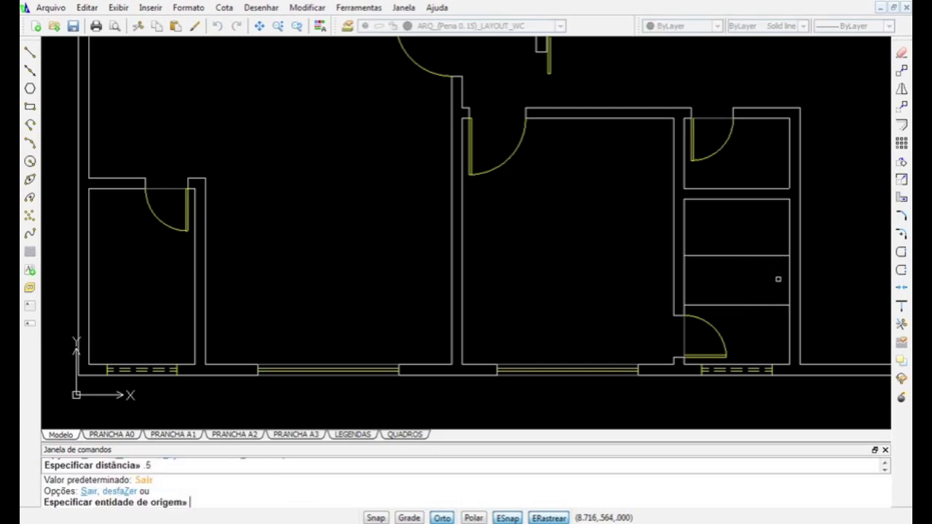
left_click(789, 275)
left_click(772, 248)
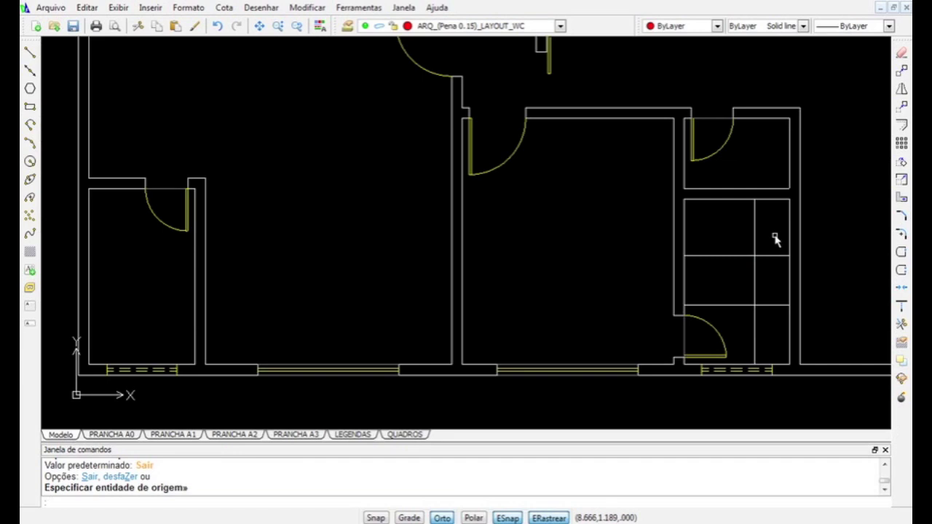
key("Escape")
type("t")
key("Return")
key("Escape")
Trim the 0.7 and 0.5 offset lines against each other to outline a counter in the bathroom's lower right corner
type("tr")
key("Return")
left_click(776, 227)
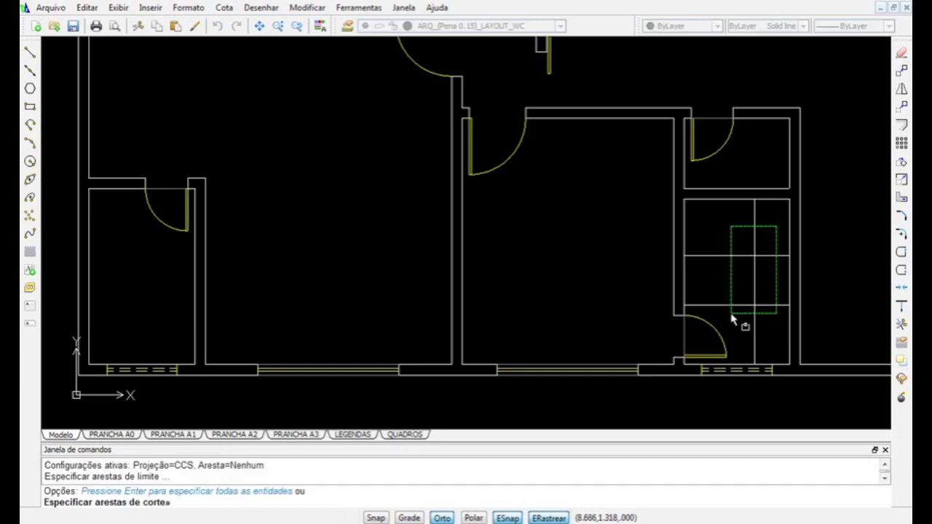
left_click(732, 314)
key("Return")
left_click(754, 286)
key("Return")
Erase the leftover vertical segment in the upper part of the right-hand bathroom
type("e")
key("Return")
left_click(754, 222)
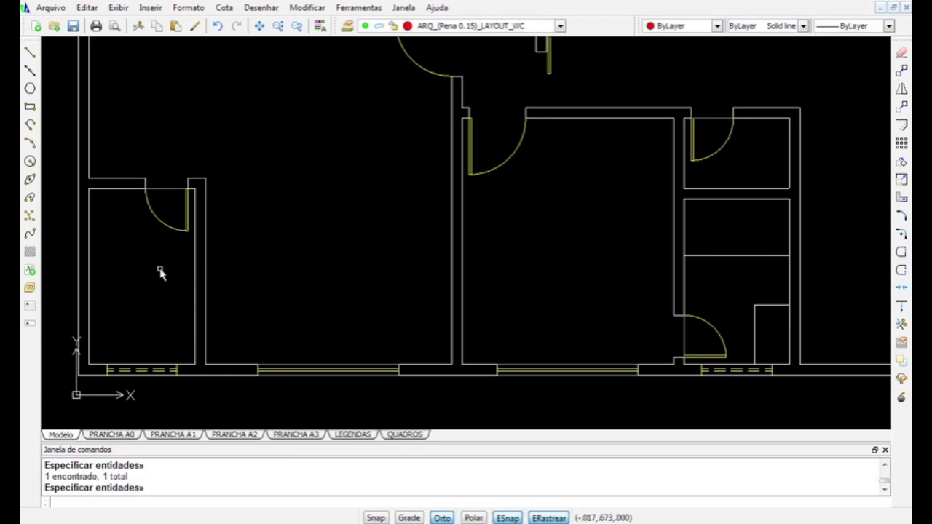
Offset the left inner wall line of the left-hand bathroom 0.5 into the room
type("o")
key("Return")
type(".5")
key("Return")
left_click(90, 258)
left_click(109, 262)
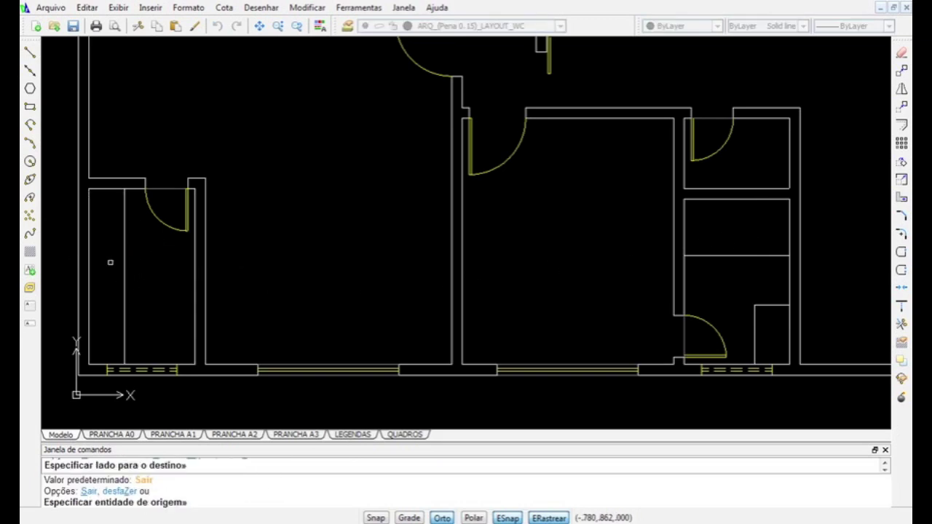
key("Return")
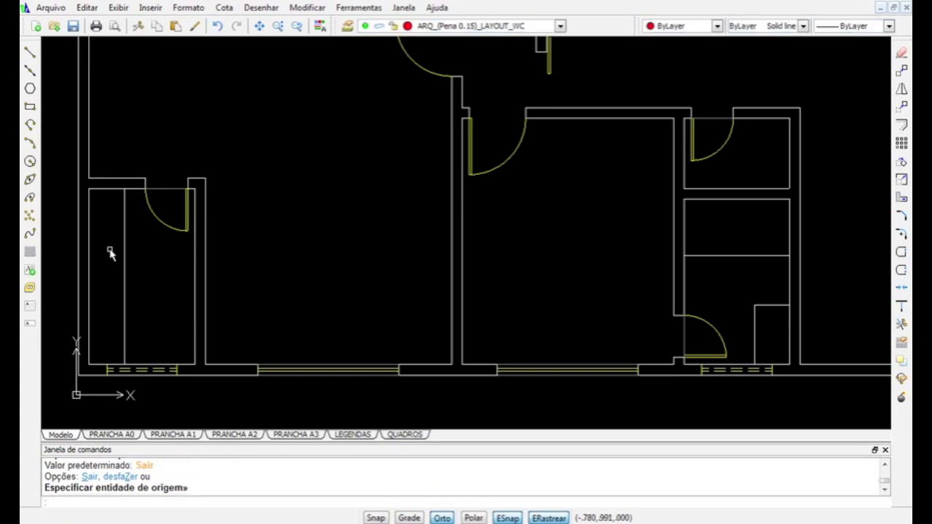
Offset the lower inner wall line of the left-hand bathroom 1 upward into the room
key("Return")
type("1")
key("Return")
left_click(158, 364)
left_click(151, 271)
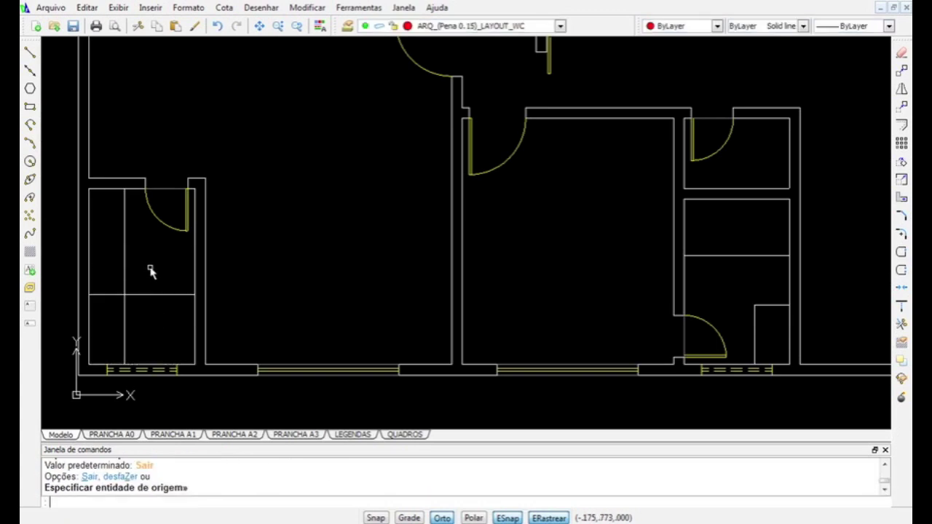
Trim the left-hand bathroom's vertical offset line below the horizontal one
type("tr")
key("Return")
left_click(160, 268)
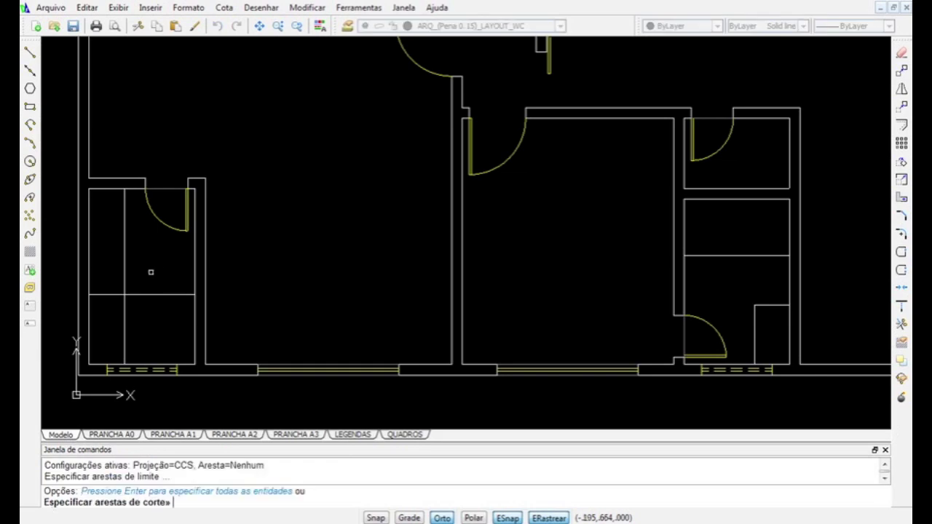
left_click(114, 316)
key("Return")
left_click(126, 318)
key("Return")
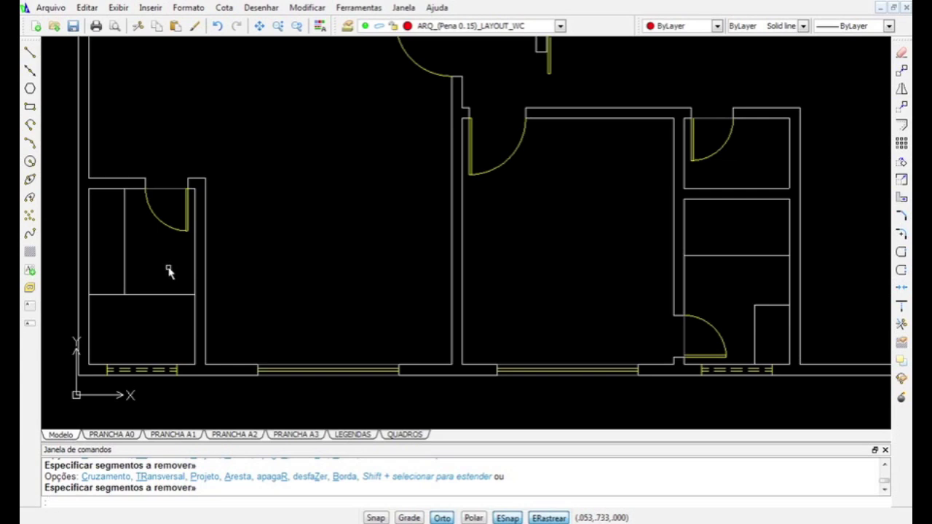
Assign the new layout lines in both bathrooms to the layer ARQ_(Pena 0.15)_LAYOUT_WC
left_click(159, 275)
left_click(114, 313)
left_click(754, 248)
left_click(738, 322)
left_click(437, 25)
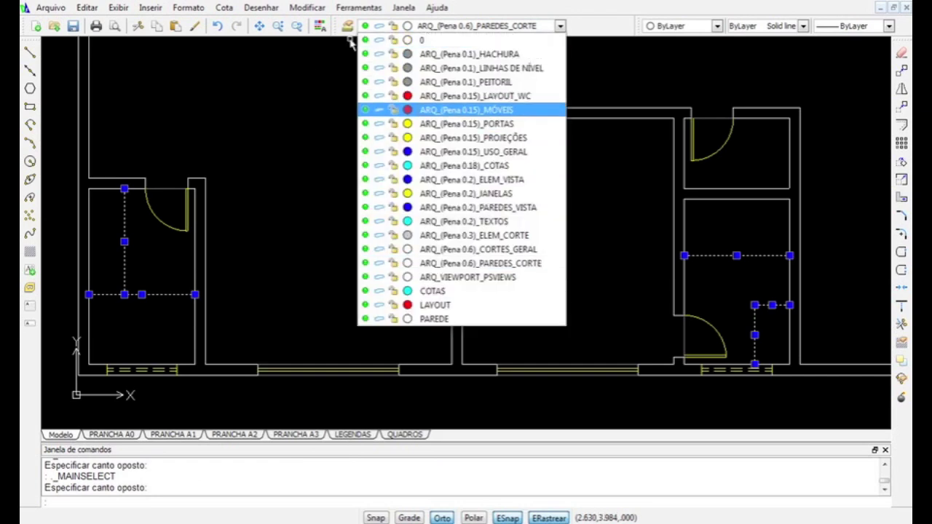
left_click(466, 94)
key("Escape")
key("Escape")
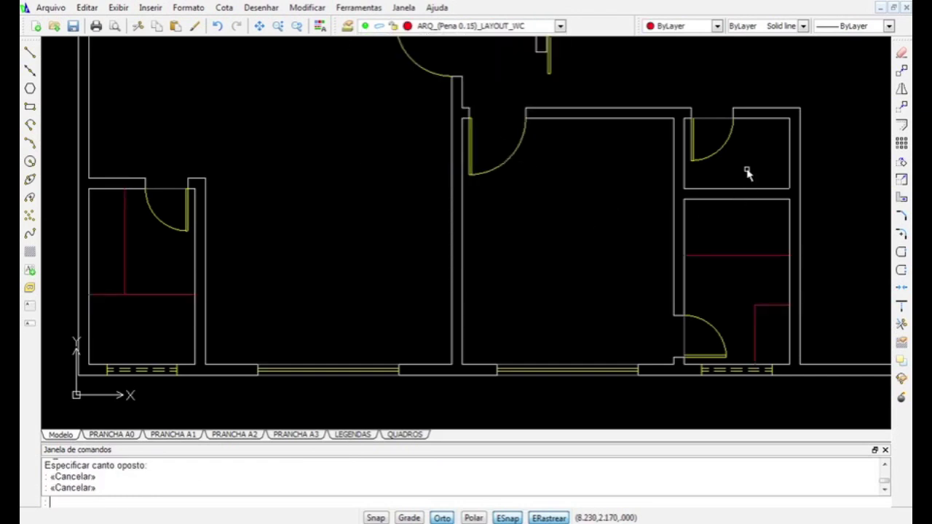
Start a block insertion and browse to the para_wc folder inside Blocos on the desktop
type("i")
key("Return")
left_click(540, 143)
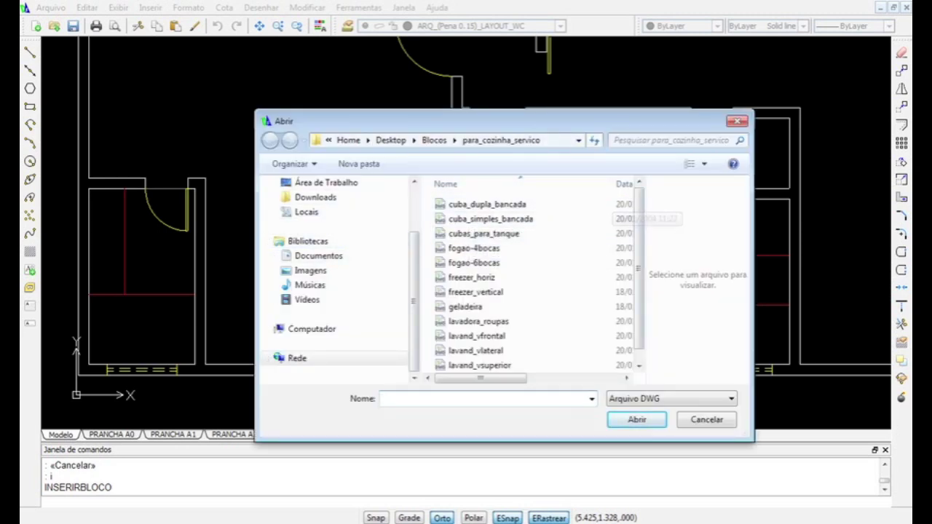
left_click_drag(638, 224, 638, 246)
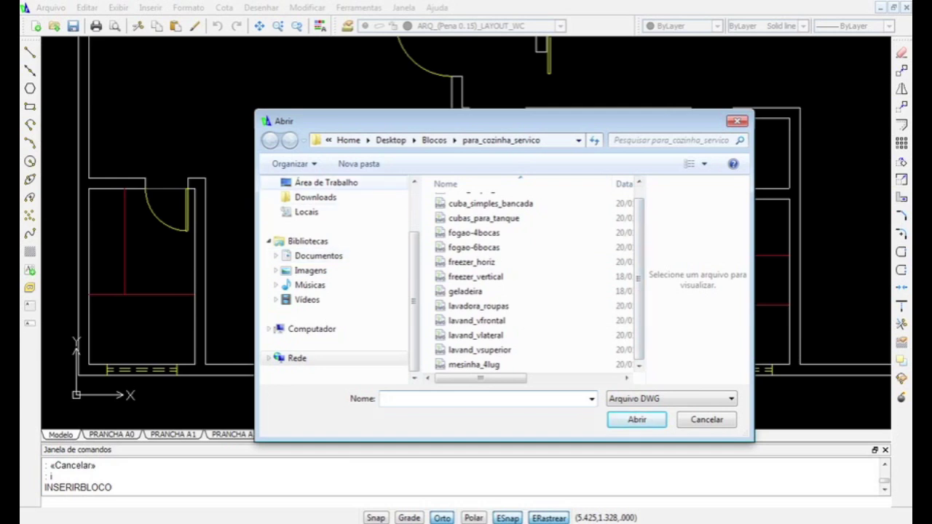
left_click(325, 183)
scroll(509, 277, "down", 1)
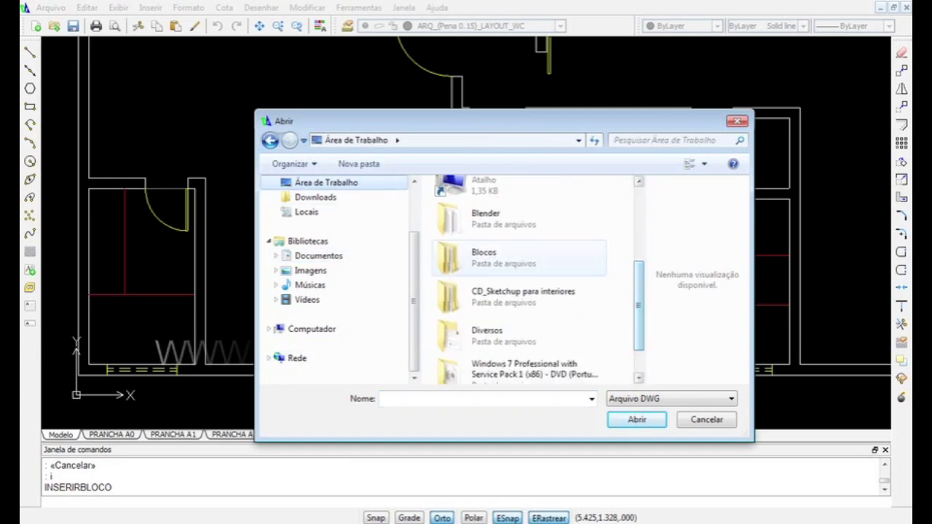
double_click(495, 253)
double_click(481, 277)
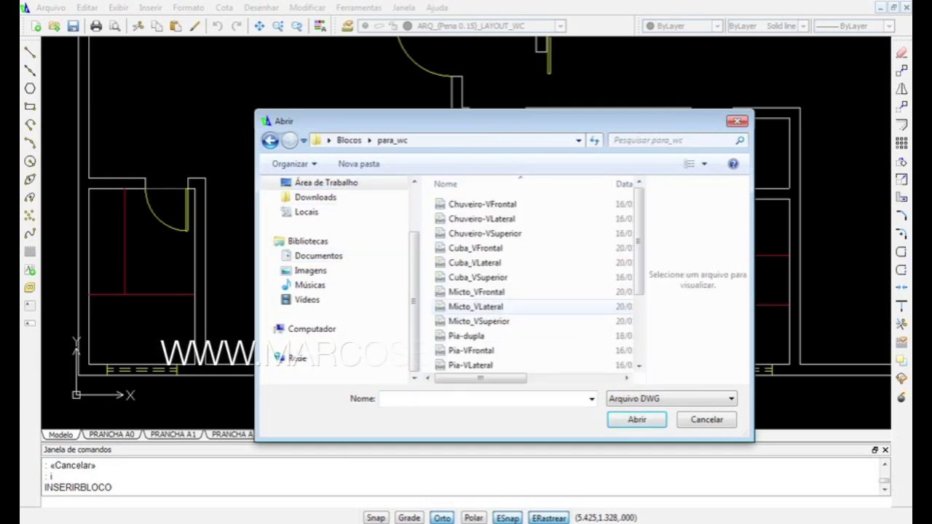
Insert the VasoCx-VSuperior toilet block where the left-hand bathroom's horizontal line meets its inner right wall, with the bowl facing left
scroll(509, 276, "down", 2)
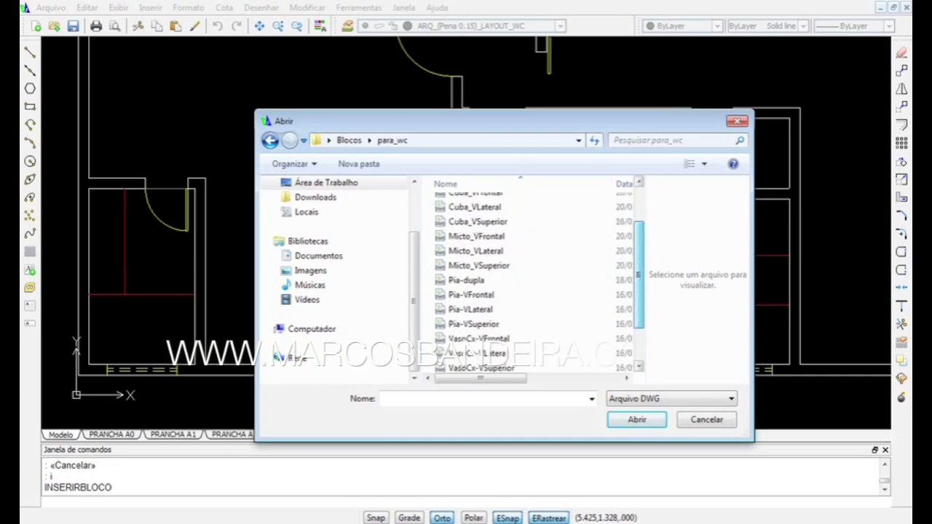
left_click(479, 292)
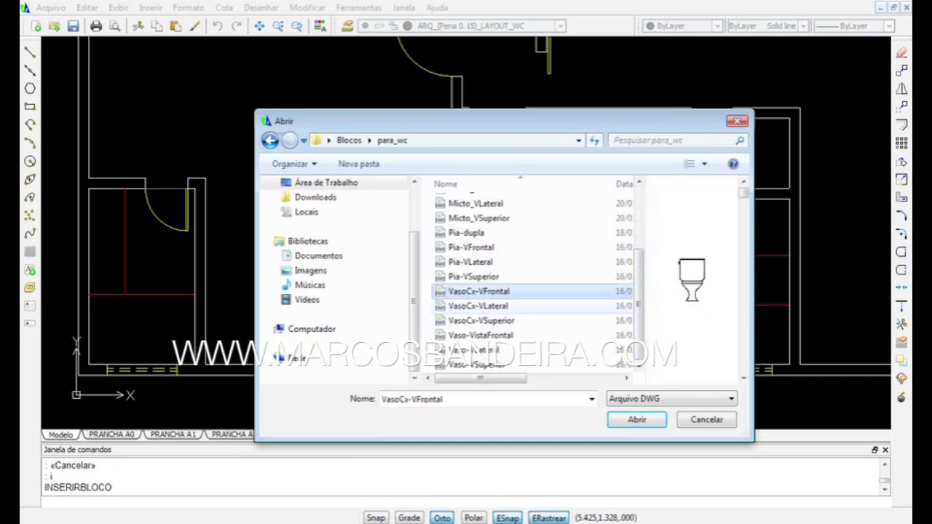
left_click(479, 305)
left_click(480, 321)
key("Return")
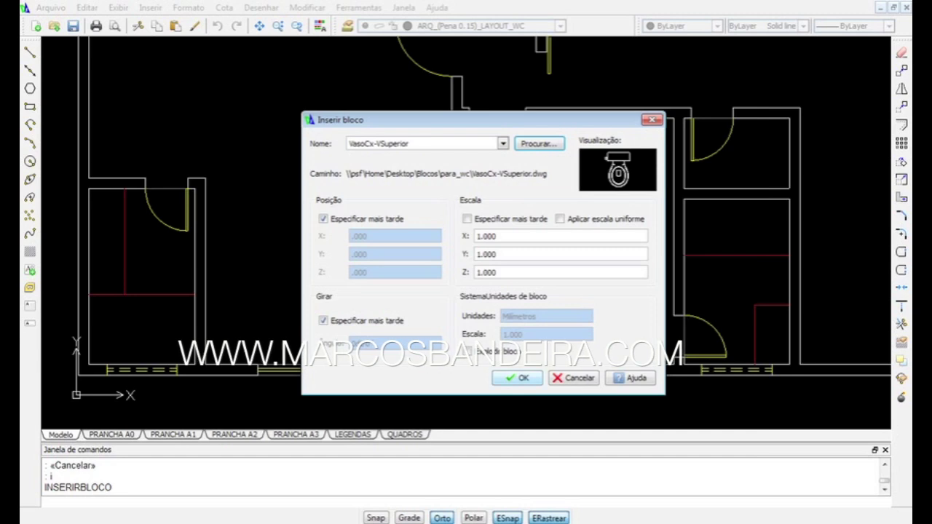
key("Return")
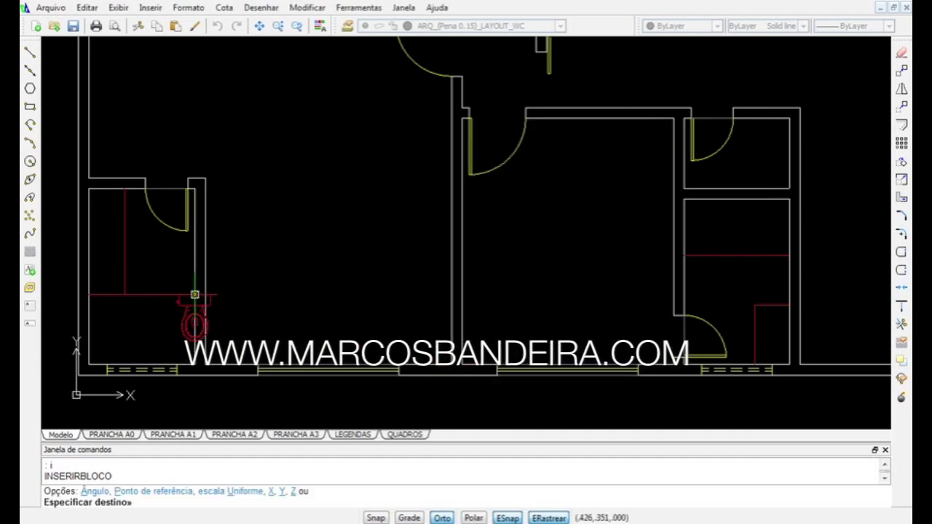
left_click(194, 295)
left_click(156, 295)
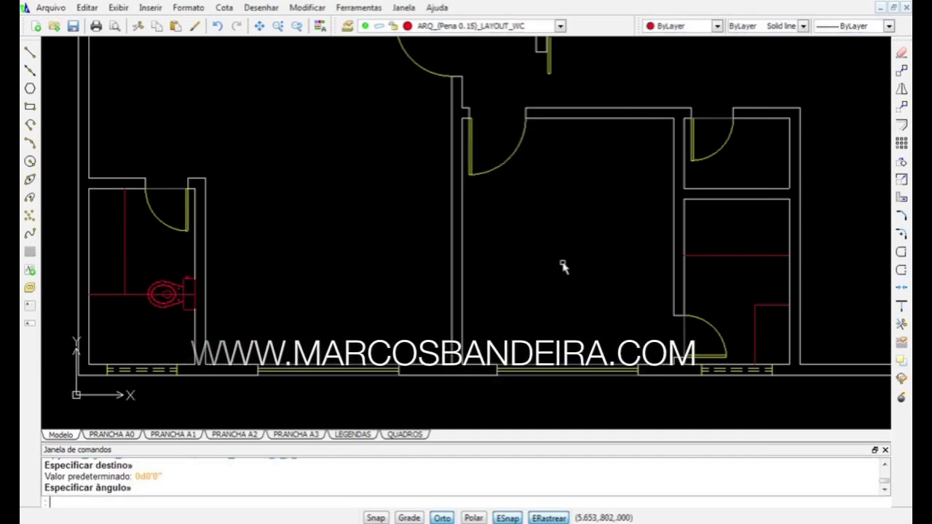
Insert the same toilet block where the right-hand bathroom's horizontal layout line meets its right wall, with the bowl facing left
key("Return")
key("Return")
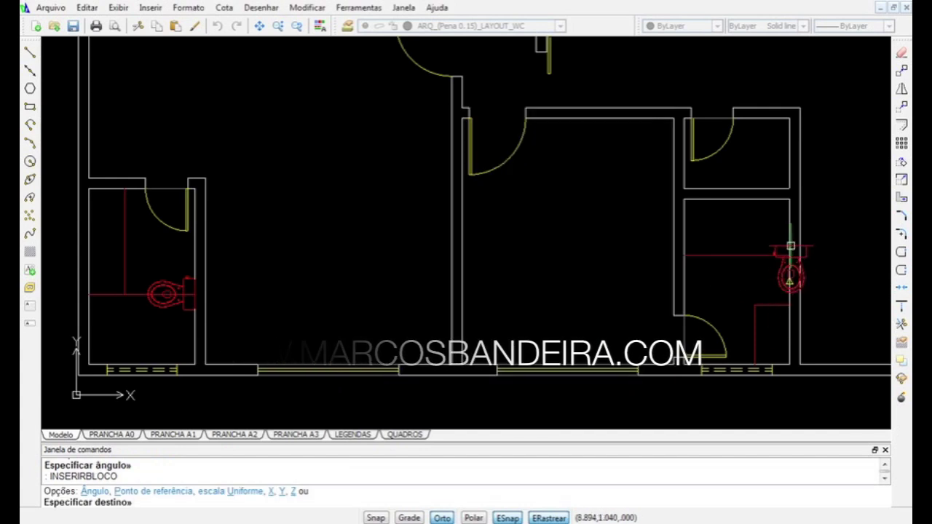
left_click(789, 255)
left_click(719, 289)
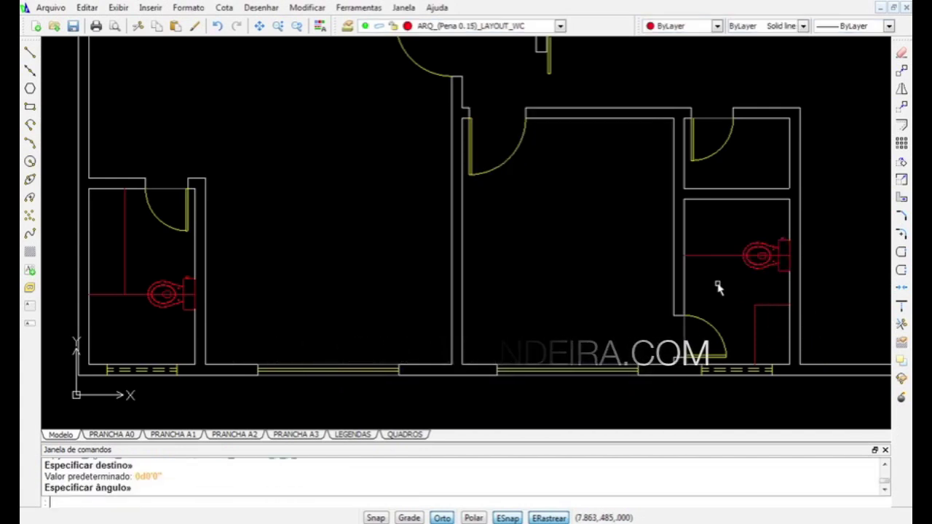
Move the right-hand bathroom's toilet .35 downward along the wall
type("m")
key("Return")
left_click(743, 266)
key("Return")
left_click(728, 278)
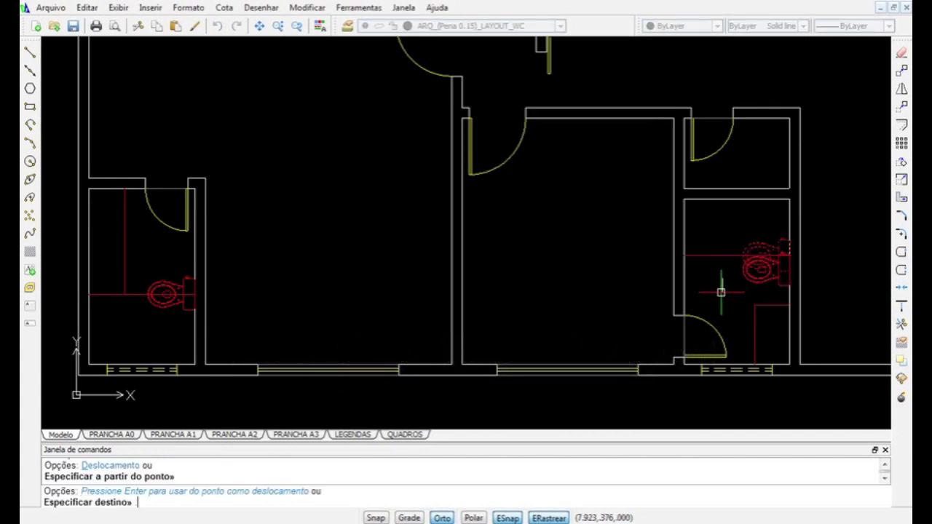
type(".35")
key("Return")
key("Return")
left_click(186, 287)
key("Return")
left_click(250, 267)
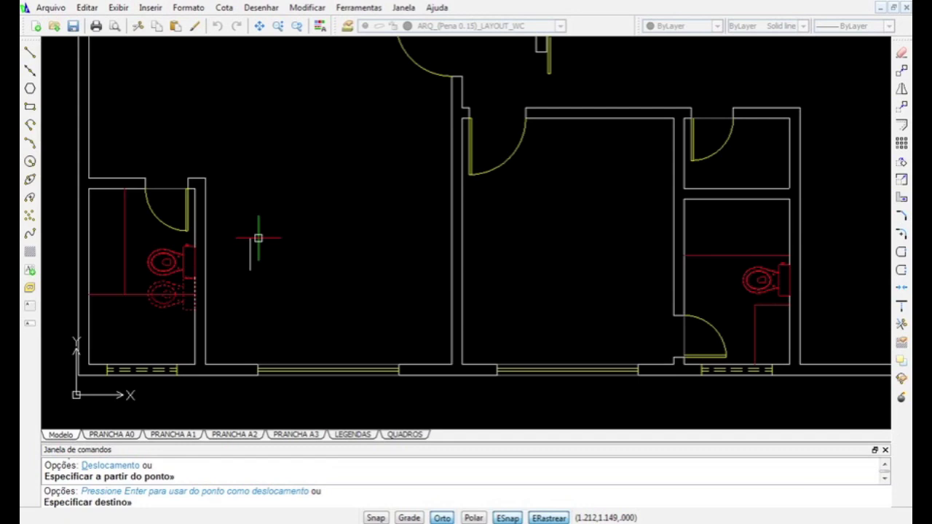
key("ctrl+Down")
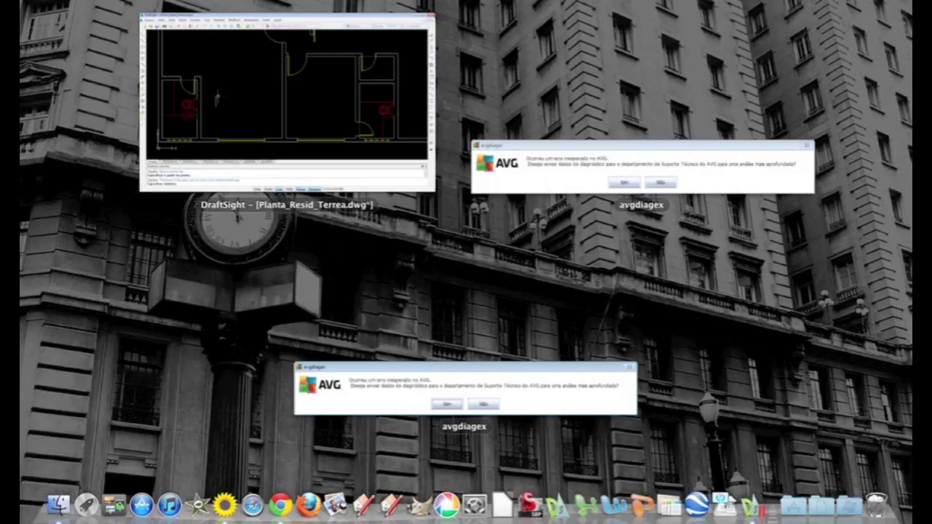
key("F3")
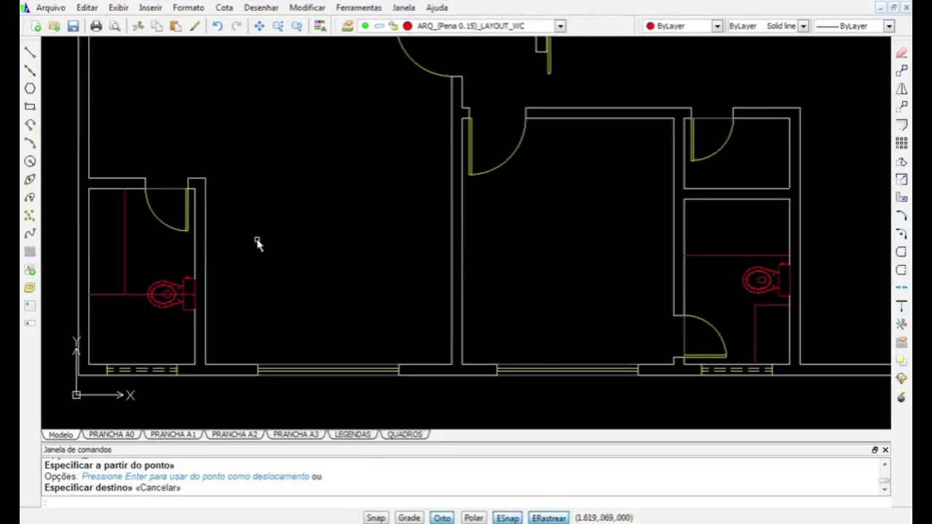
Move the left-hand bathroom's toilet straight up along the wall, above the horizontal line
type("m")
key("Return")
left_click(176, 284)
key("Return")
left_click(244, 263)
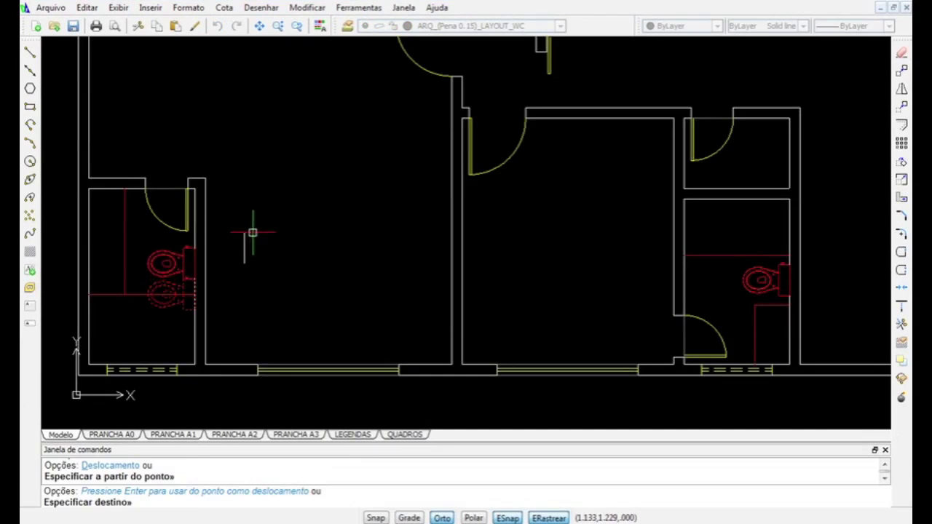
left_click(252, 232)
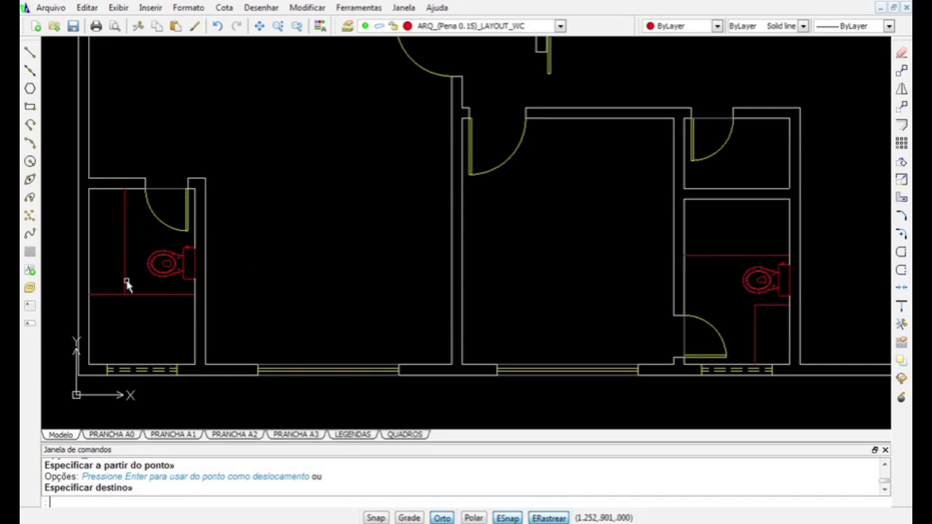
Erase the toilet block from the left-hand bathroom
type("e")
key("Return")
left_click(167, 252)
key("Return")
Stretch the left-hand bathroom's top wall, door and vertical layout line upward by .5
type("s")
key("Return")
left_click(236, 154)
left_click(57, 268)
key("Return")
left_click(253, 204)
type("5")
key("Return")
Offset the left-hand bathroom's horizontal layout line .7 upward
type("o")
key("Return")
type(".7")
key("Return")
left_click(161, 294)
left_click(156, 262)
key("Return")
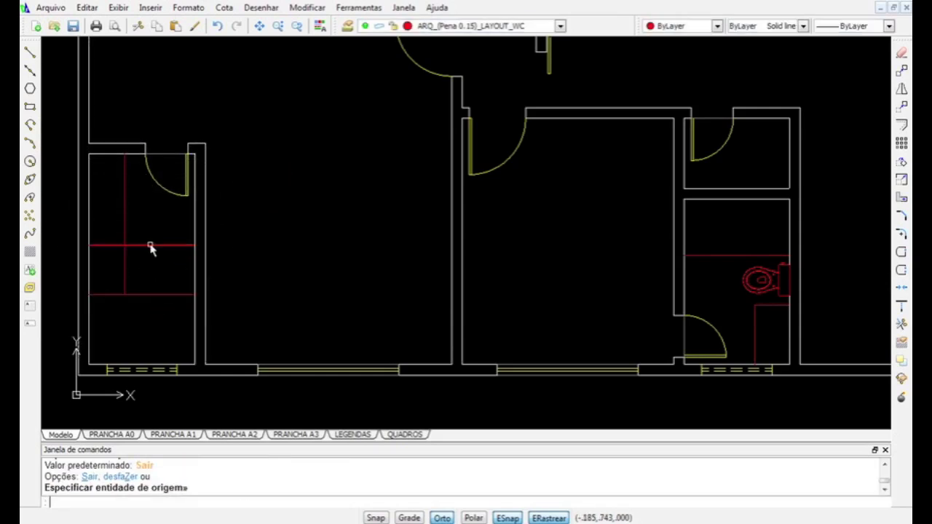
Trim the new horizontal line right of the vertical layout line and the vertical line below it to close the counter corner
type("tr")
key("Return")
key("Return")
left_click(158, 235)
left_click(145, 257)
left_click(149, 259)
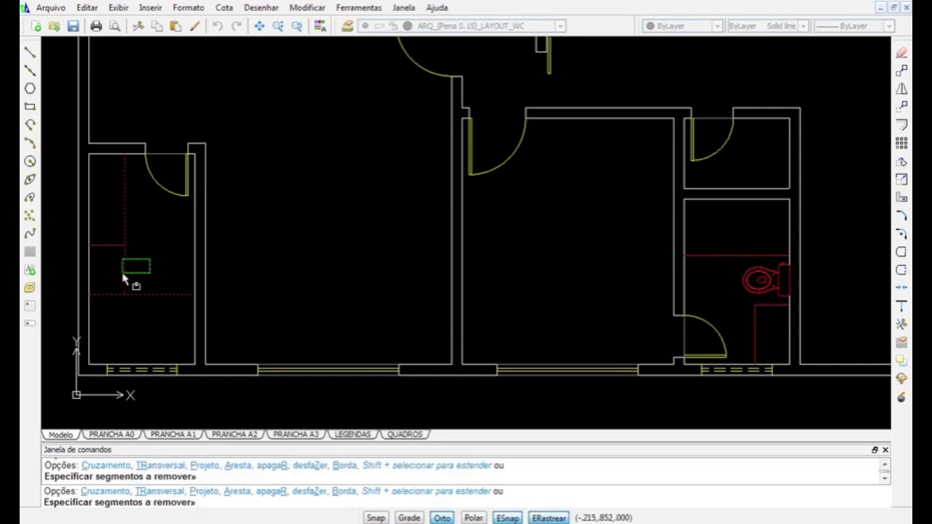
left_click(115, 271)
key("Return")
Insert the VasoCx-VSuperior block where the left-hand bathroom's counter edge meets its left wall, with the bowl facing right
type("i")
key("Return")
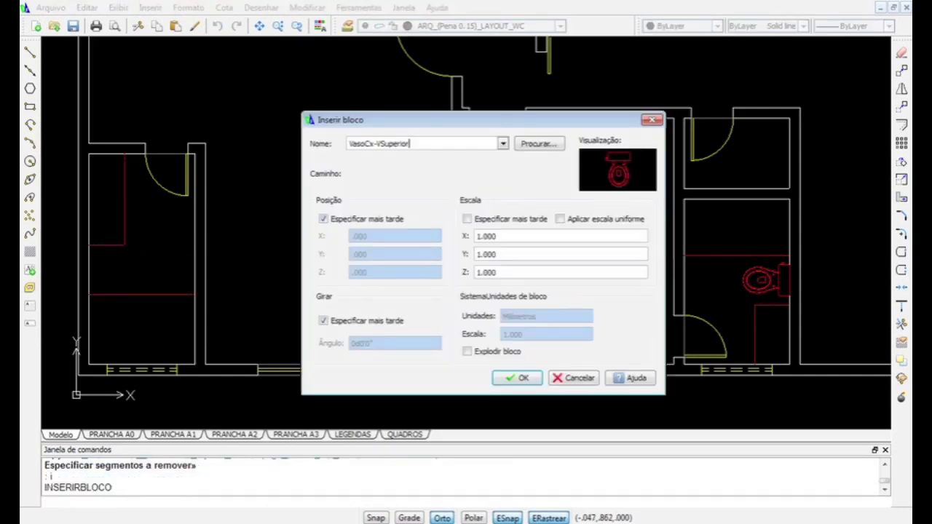
left_click(517, 378)
left_click(90, 244)
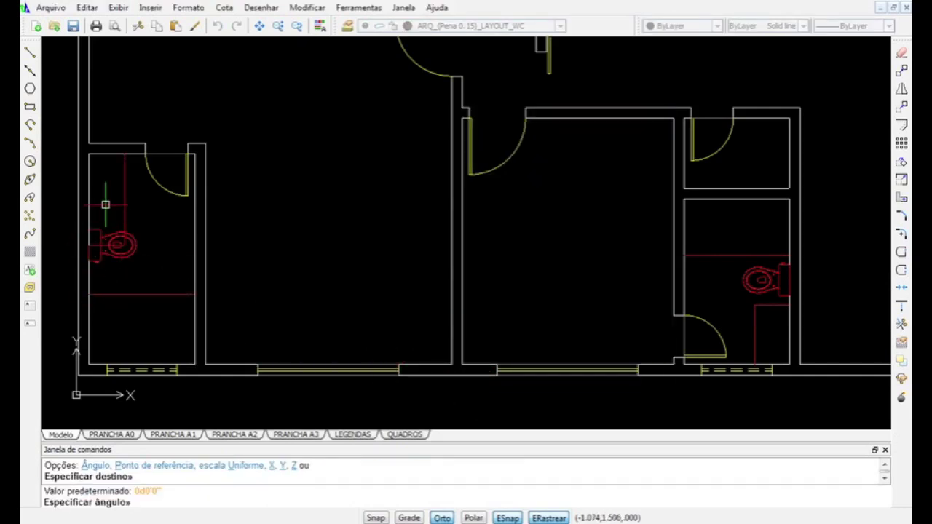
key("Return")
Move the left-hand bathroom's new toilet .35 downward from the counter edge
type("m")
key("Return")
left_click(116, 245)
key("Return")
left_click(166, 213)
type(".35")
key("Return")
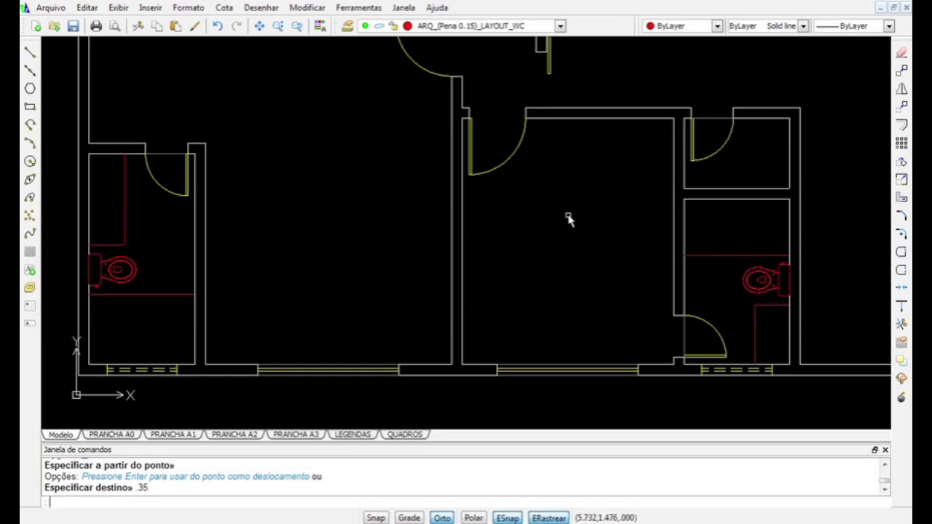
key("Return")
key("Escape")
Insert the toilet block at the lower right inner corner of the small upper right bathroom, with the bowl facing up
type("i")
key("Return")
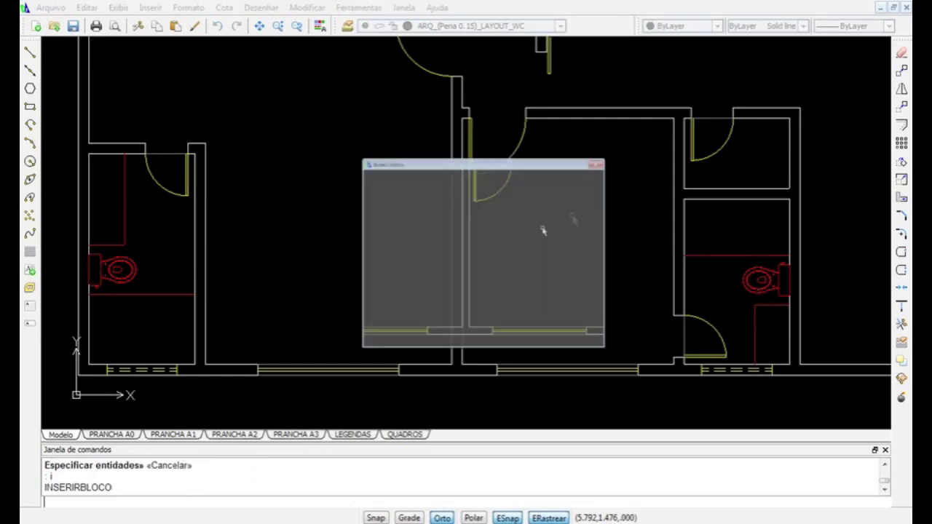
key("Return")
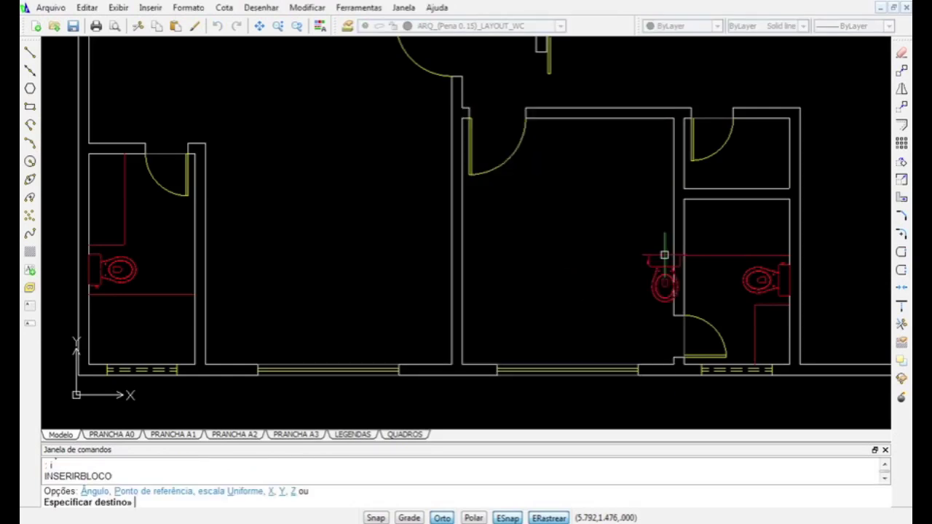
left_click(818, 189)
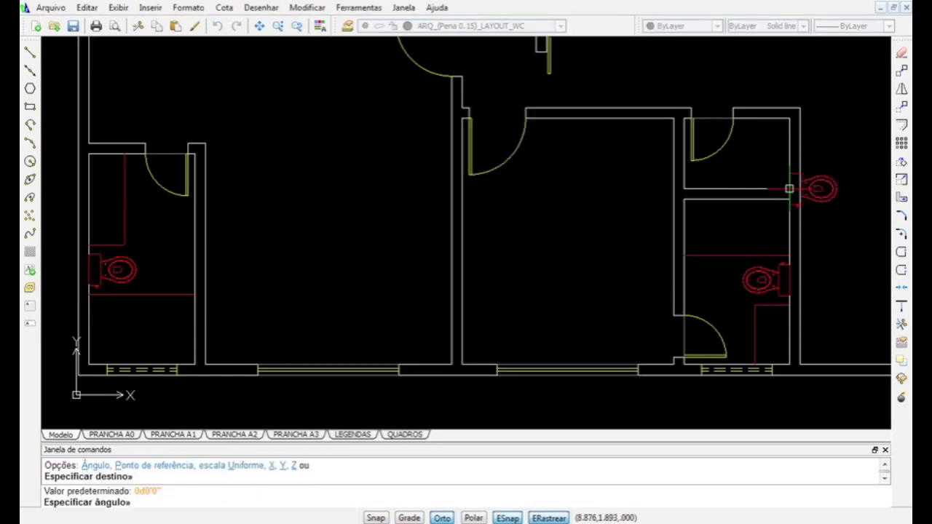
left_click(607, 182)
Move the small upper bathroom's toilet .35 to the left, away from the corner
type("m")
key("Return")
left_click(787, 165)
key("Return")
left_click(852, 154)
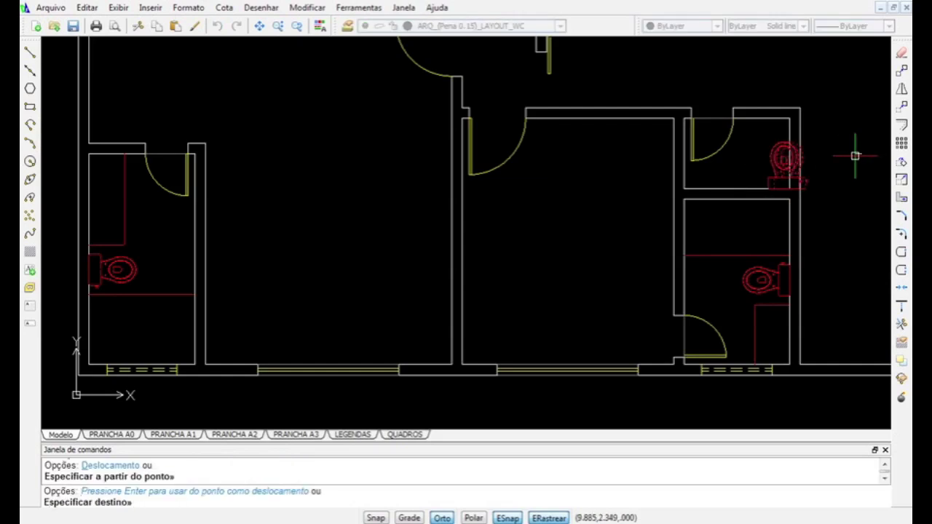
type(".35")
key("Return")
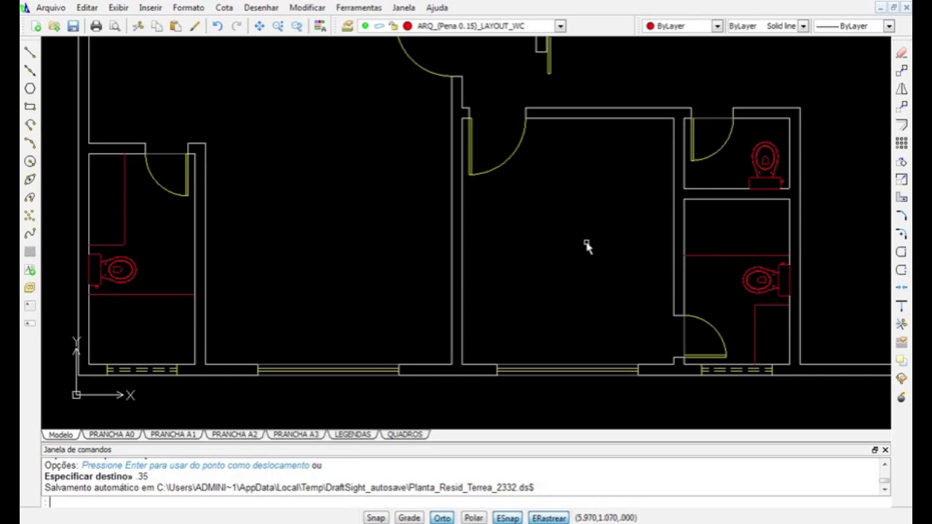
Insert the Chuveiro-VSuperior shower block from para_wc where the left-hand bathroom's horizontal line meets its left wall, pointing right
type("i")
key("Return")
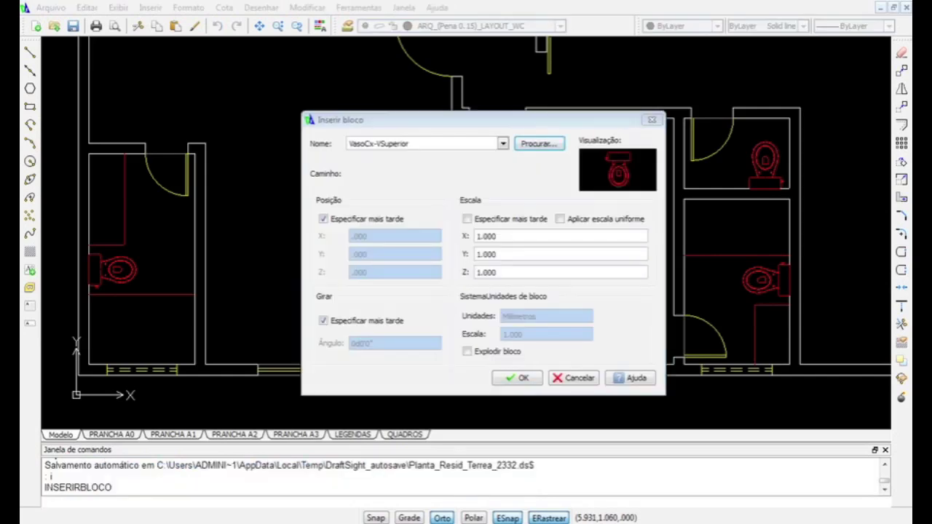
left_click(539, 143)
double_click(503, 234)
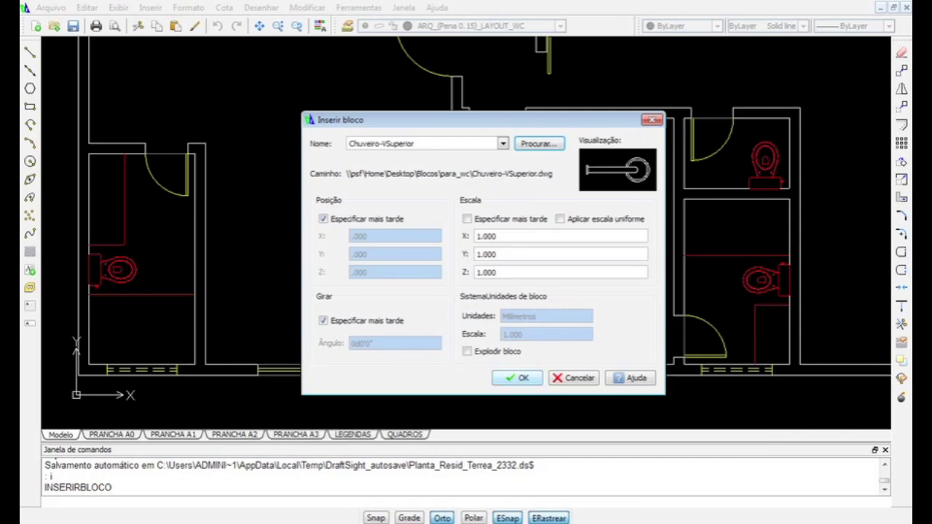
key("Return")
left_click(109, 294)
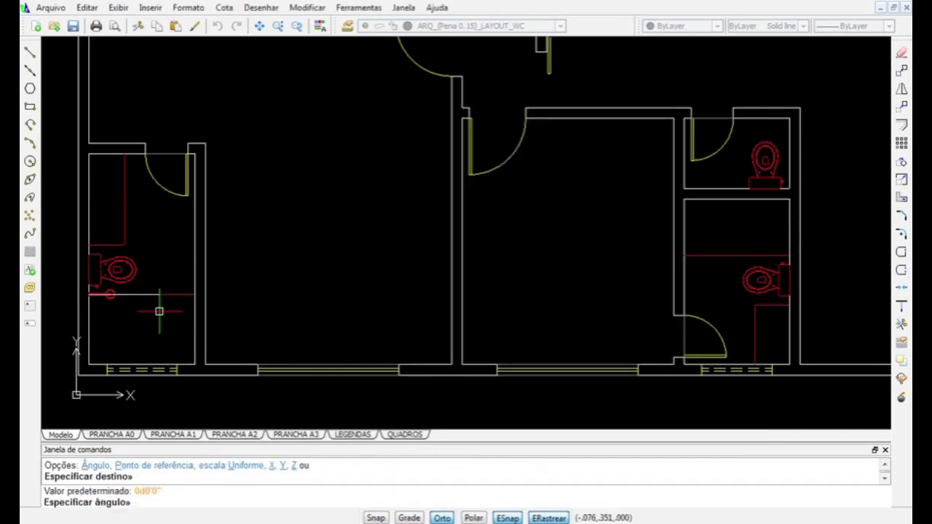
left_click(244, 279)
Insert the same shower block where the right-hand bathroom's horizontal line meets its right wall, pointing left
key("Return")
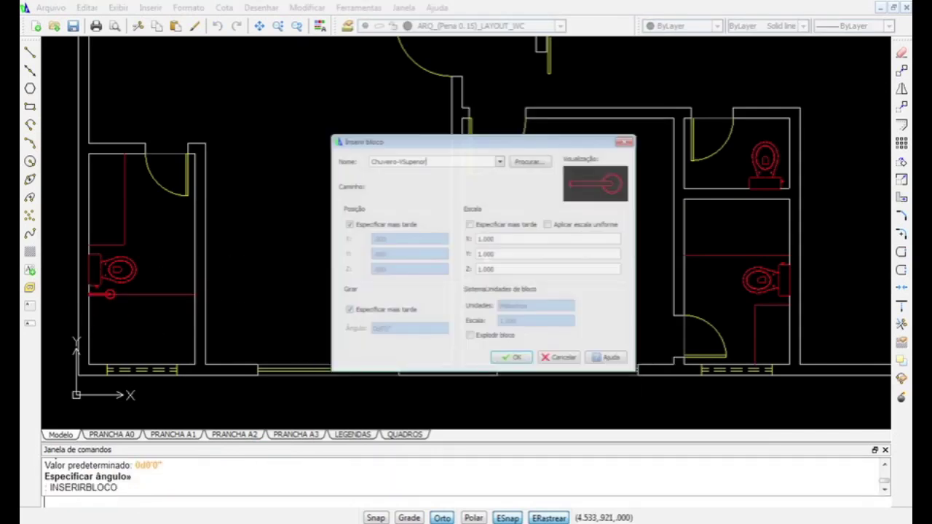
key("Return")
left_click(789, 250)
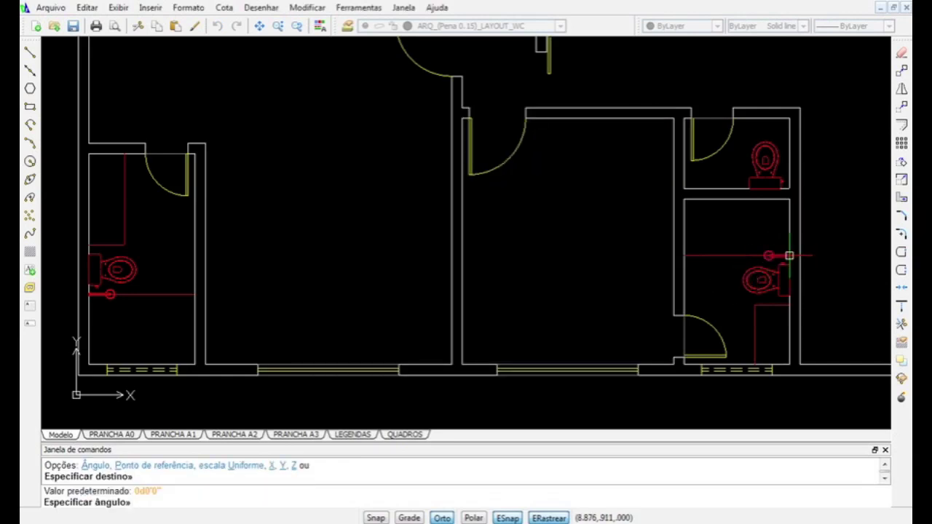
left_click(555, 284)
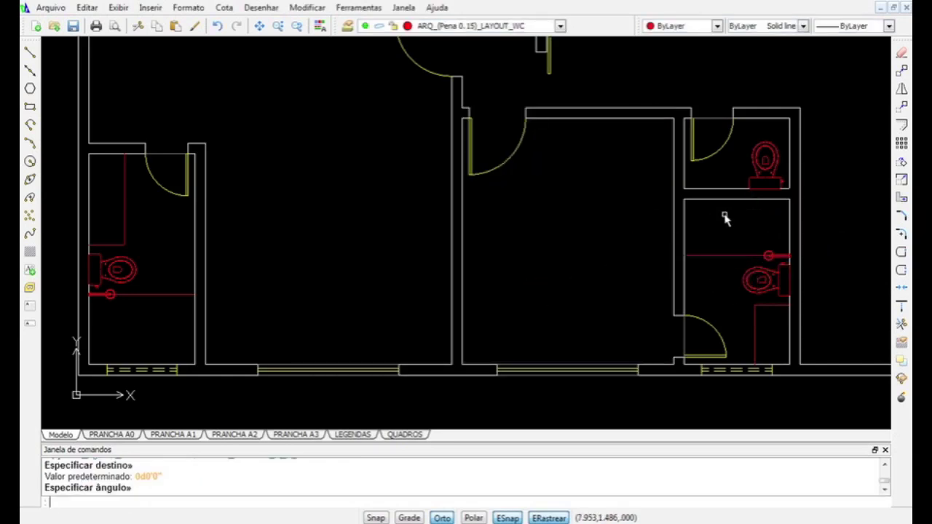
Move the right-hand bathroom's shower block .4 upward into the shower area
type("m")
key("Return")
left_click(769, 252)
key("Return")
left_click(736, 239)
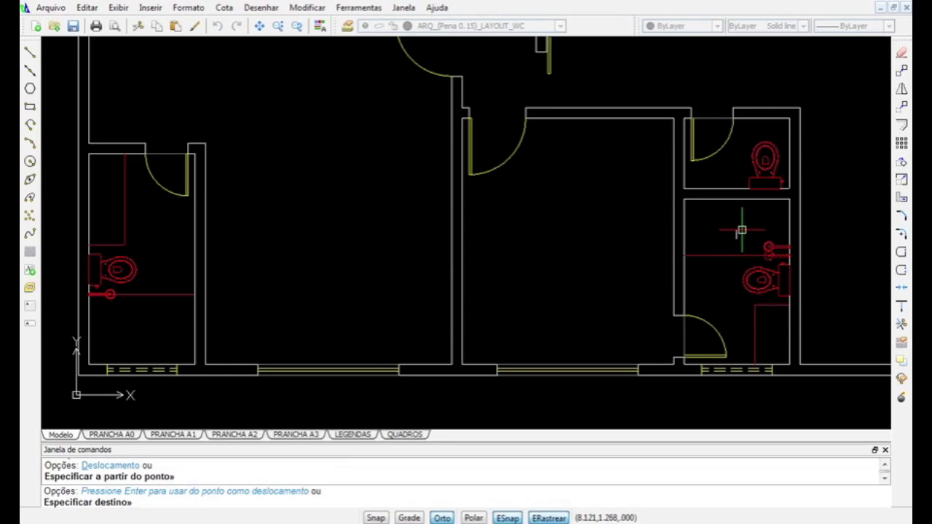
type(".4")
key("Return")
Move the left-hand bathroom's shower block .5 downward into the shower area
key("Return")
left_click(162, 294)
key("Return")
left_click(299, 247)
type(".5")
key("Return")
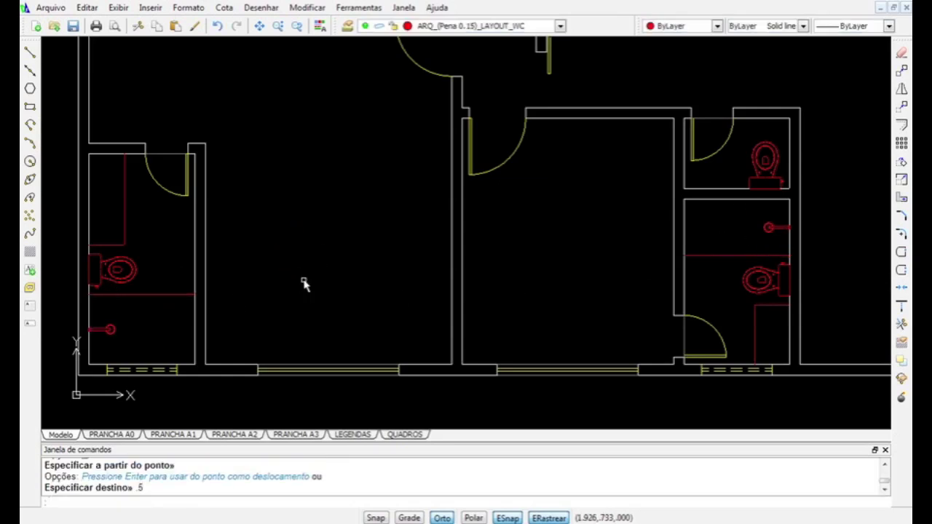
type("i")
key("Return")
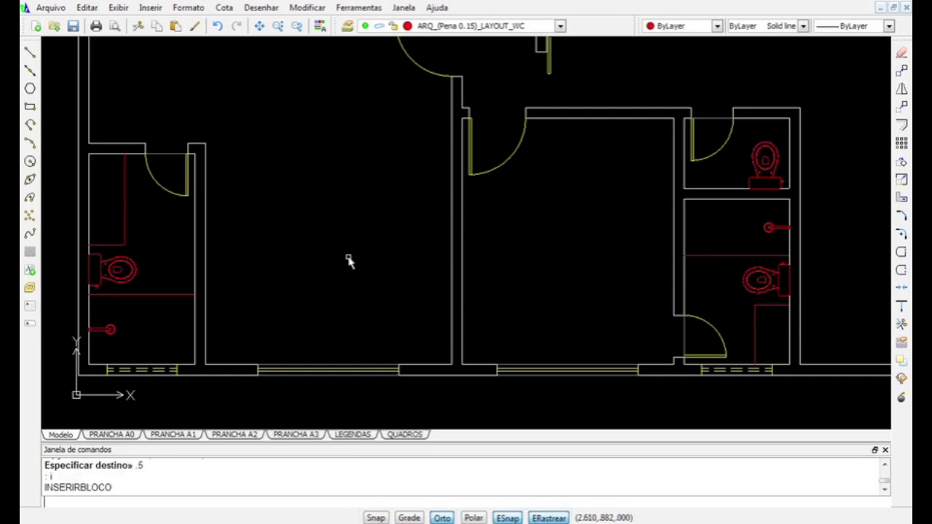
key("Escape")
Draw a diagonal line across the left-hand bathroom's counter from its lower left to its upper right corner
type("l")
key("Return")
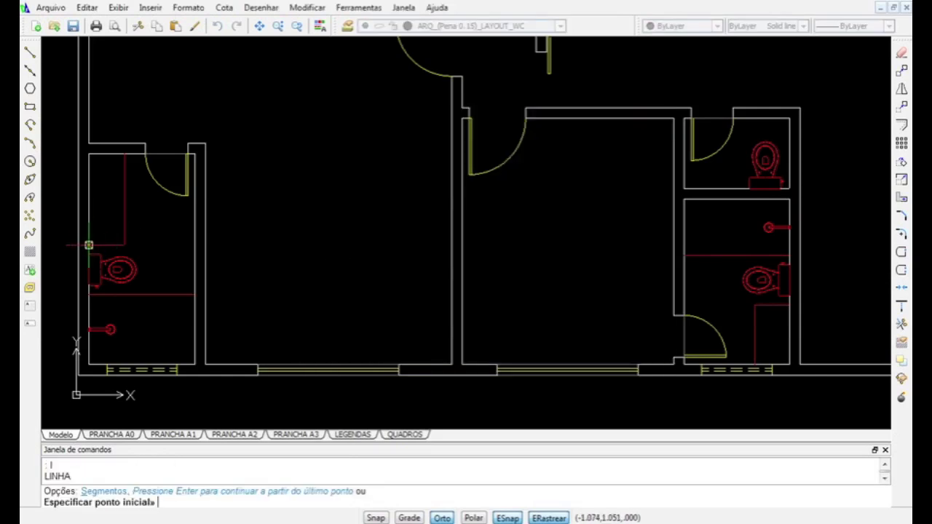
left_click(89, 245)
left_click(126, 155)
key("Return")
Draw a diagonal line across the right-hand bathroom's counter from its upper left to its lower right corner
key("Return")
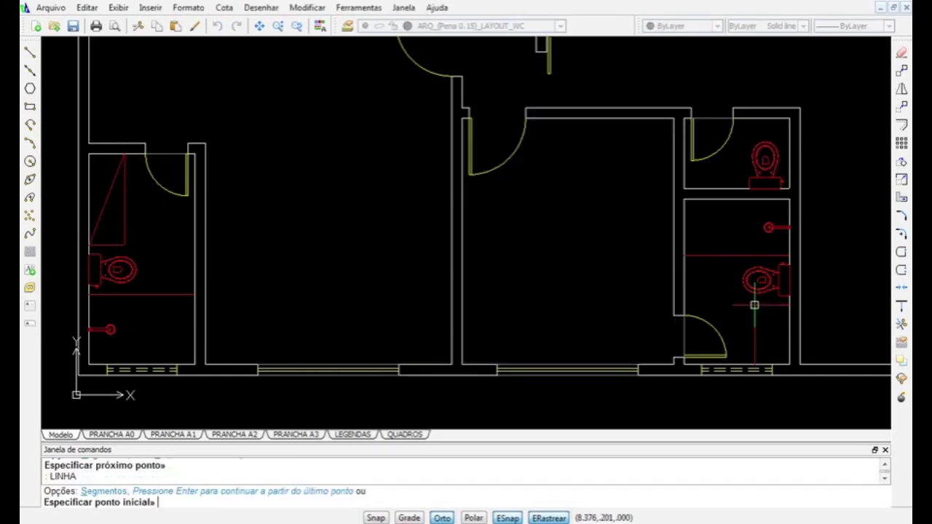
left_click(755, 306)
left_click(789, 364)
key("Return")
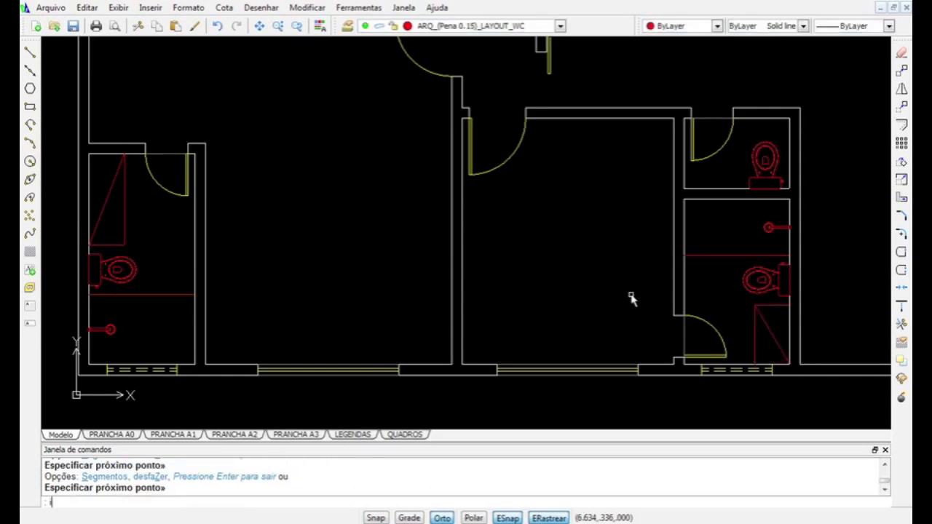
Insert the Cuba_VSuperior basin block at the midpoint of the right-hand bathroom counter's diagonal, with its long axis vertical
key("Return")
left_click(539, 143)
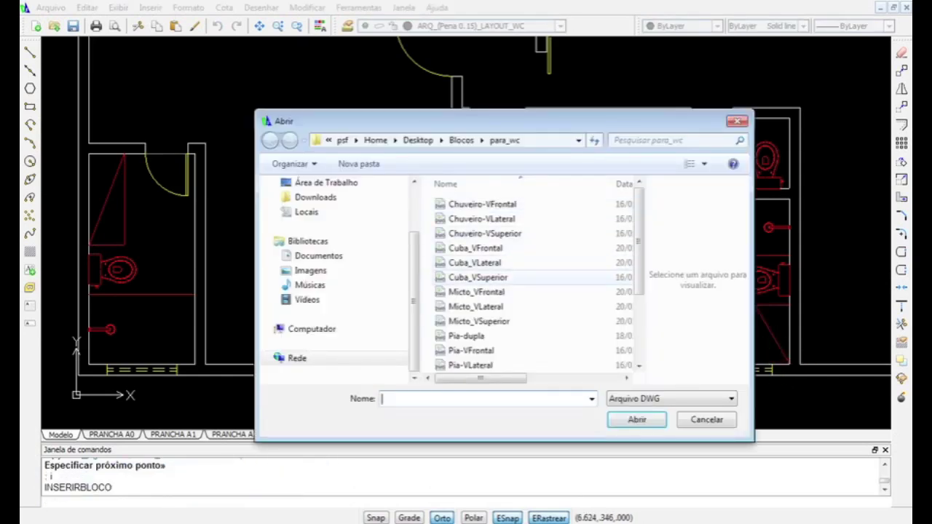
double_click(478, 277)
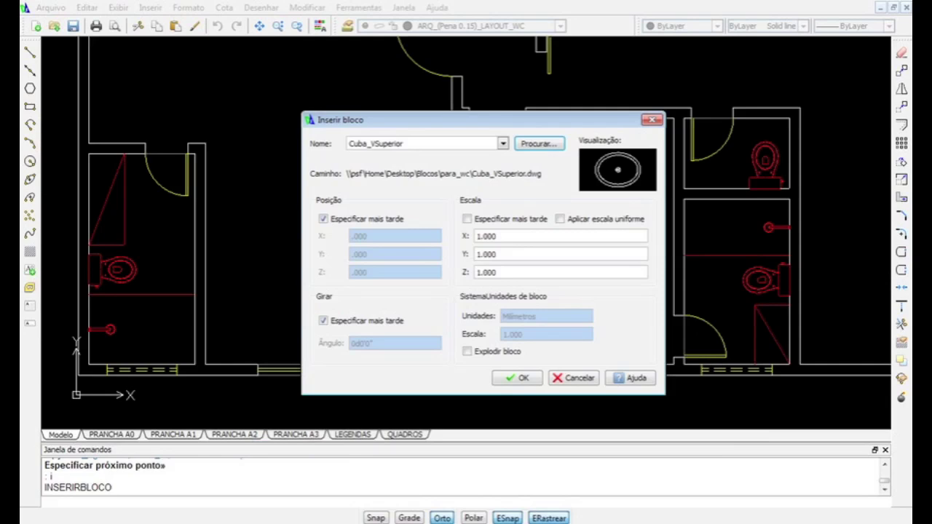
key("Return")
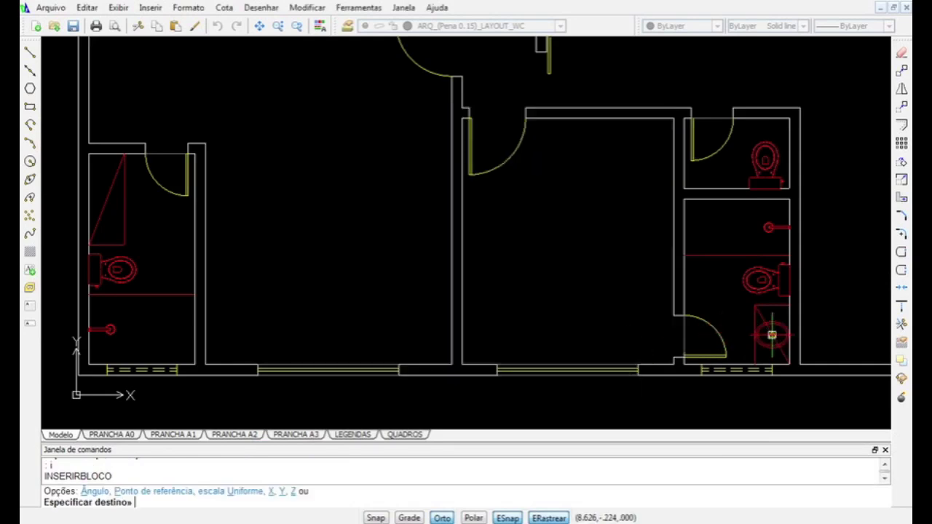
left_click(769, 333)
key("Return")
Insert another Cuba_VSuperior basin at the midpoint of the left-hand bathroom counter's diagonal, with its long axis vertical
key("Return")
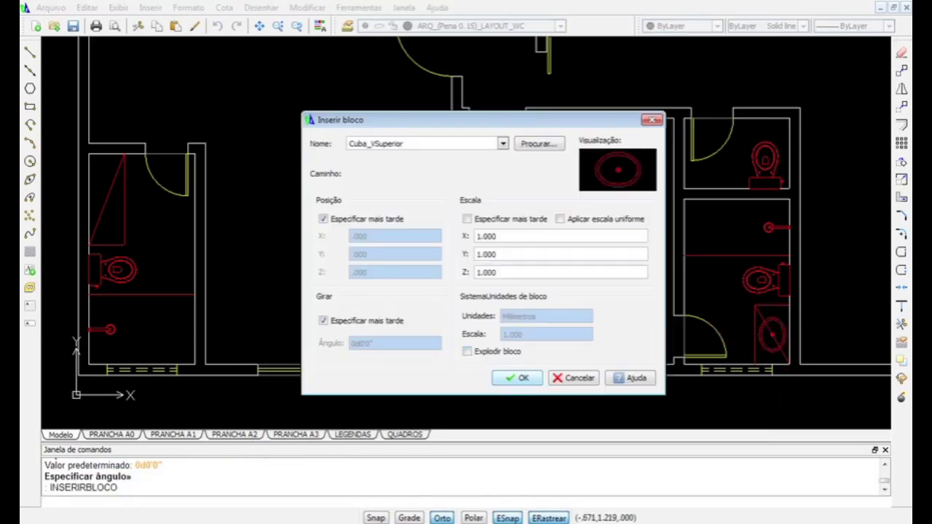
left_click(522, 377)
left_click(106, 198)
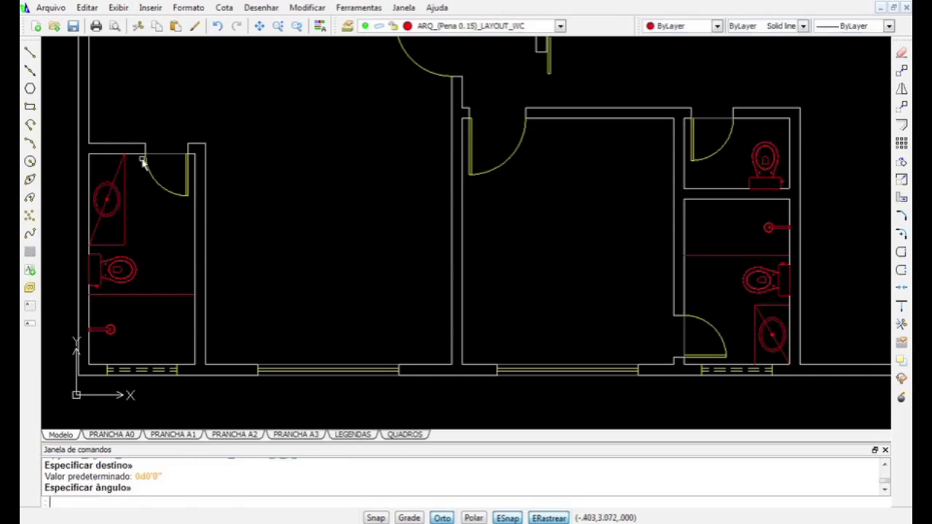
Erase the diagonal construction lines from the left-hand and right-hand bathroom counters
type("e")
key("Return")
left_click(117, 174)
key("Return")
key("Return")
left_click(760, 314)
key("Return")
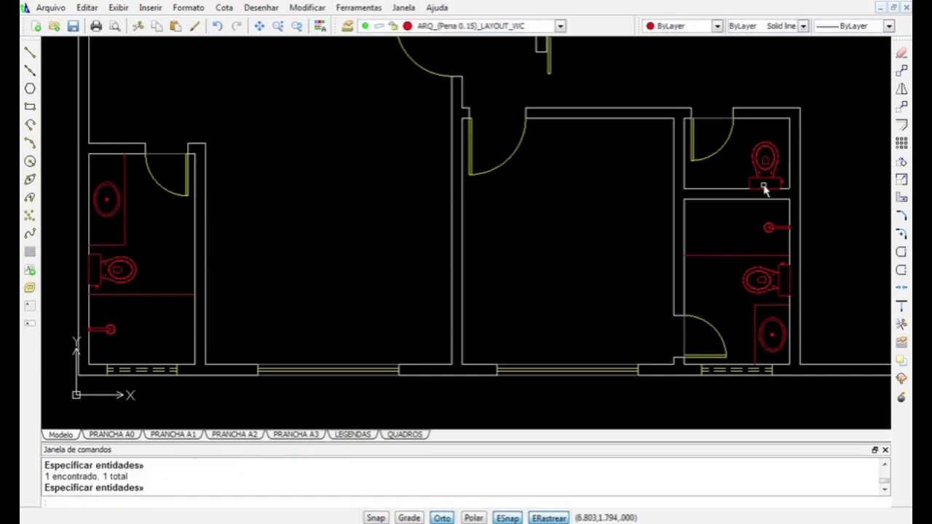
Insert the Pia-VSuperior washbasin block at the small WC's lower-left inner corner, with its flat back against the lower wall
type("i")
key("Return")
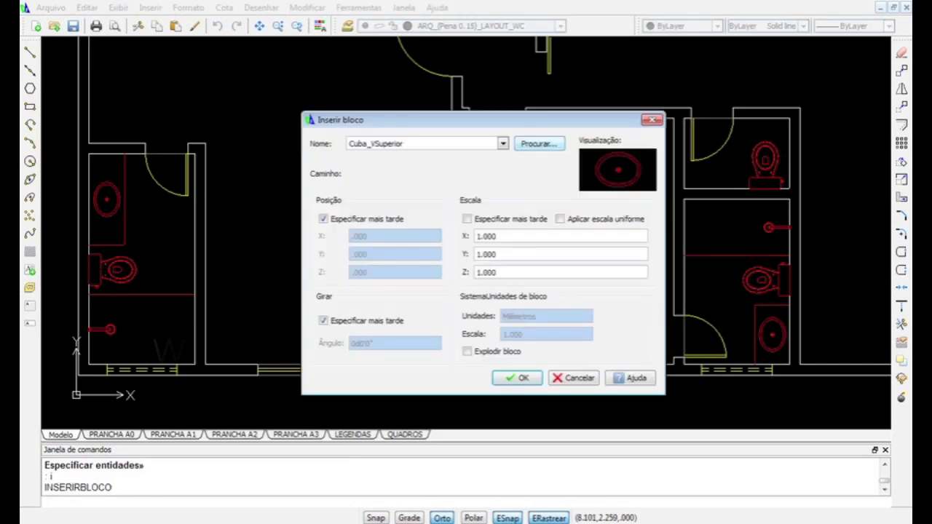
left_click(539, 143)
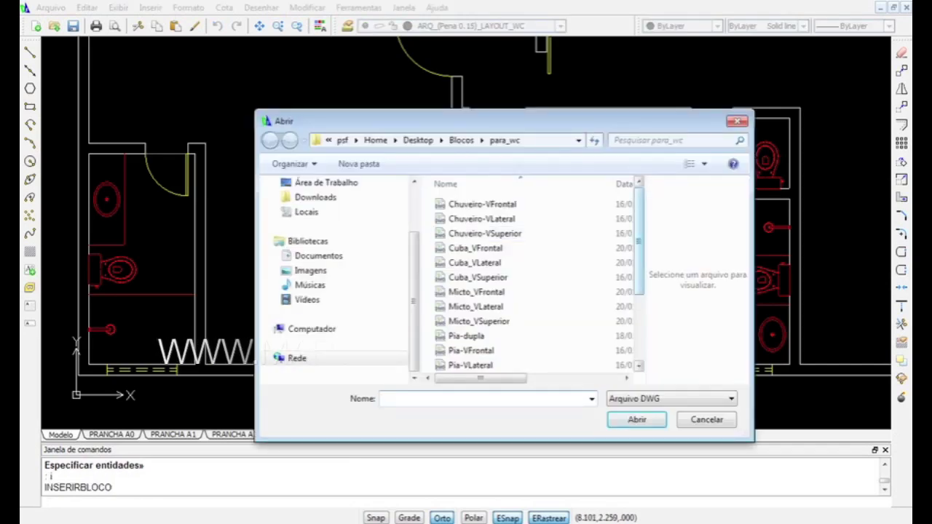
left_click_drag(639, 235, 639, 249)
scroll(535, 280, "down", 2)
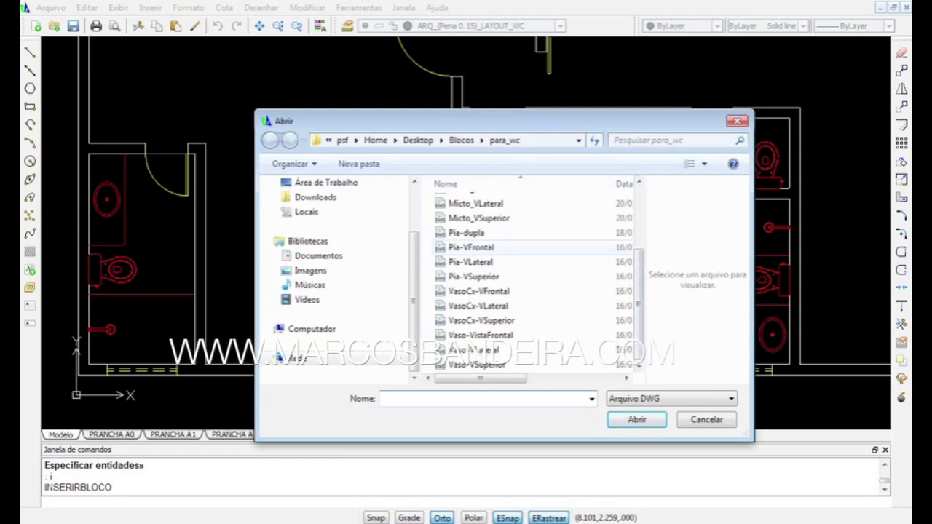
left_click(489, 277)
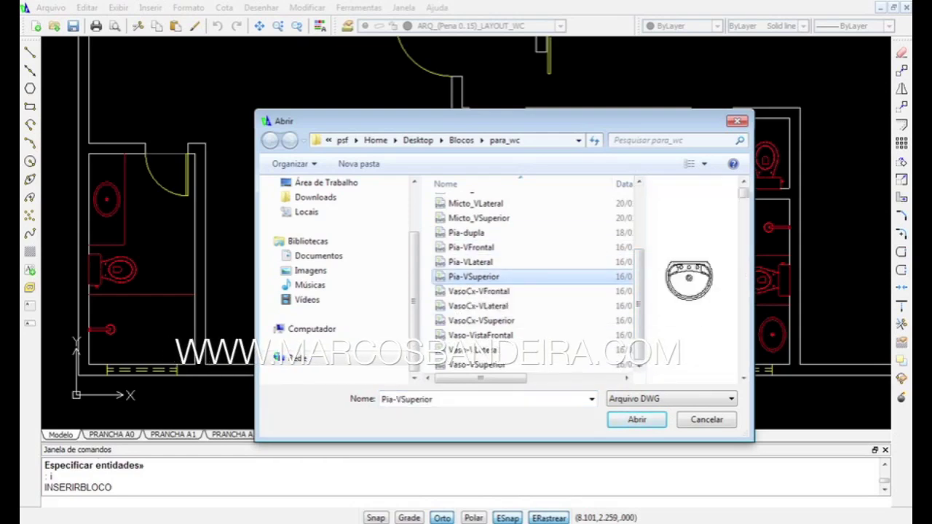
left_click(637, 420)
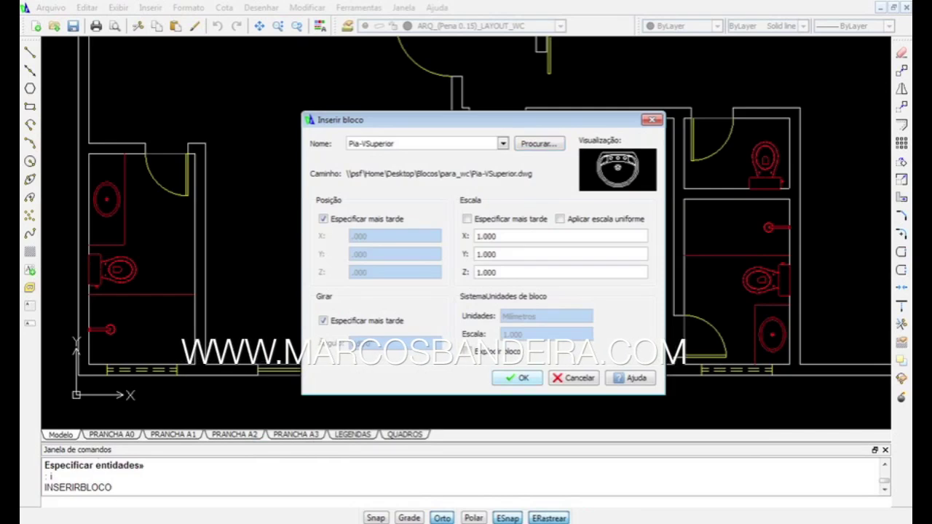
left_click(516, 378)
left_click(684, 170)
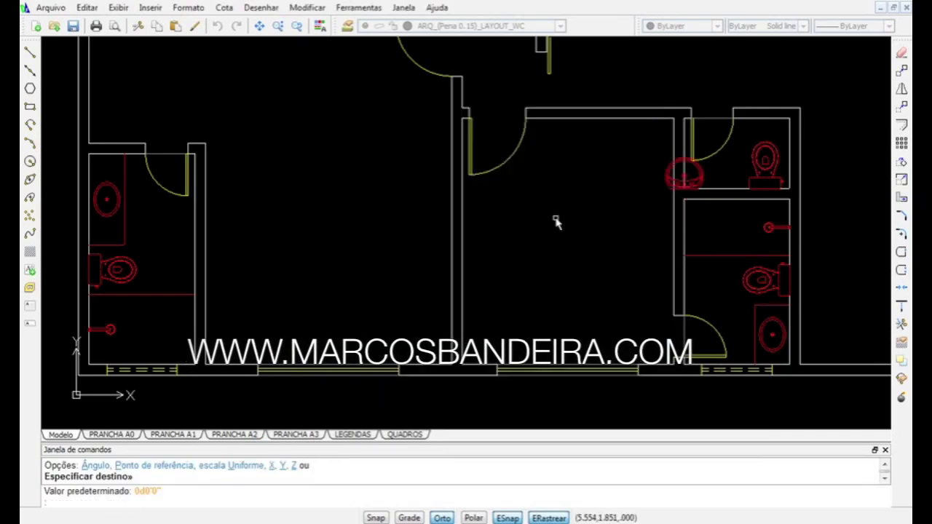
key("Return")
Move the small WC's washbasin block .4 to the right along the lower wall
type("m")
key("Return")
left_click(688, 173)
key("Return")
left_click(580, 222)
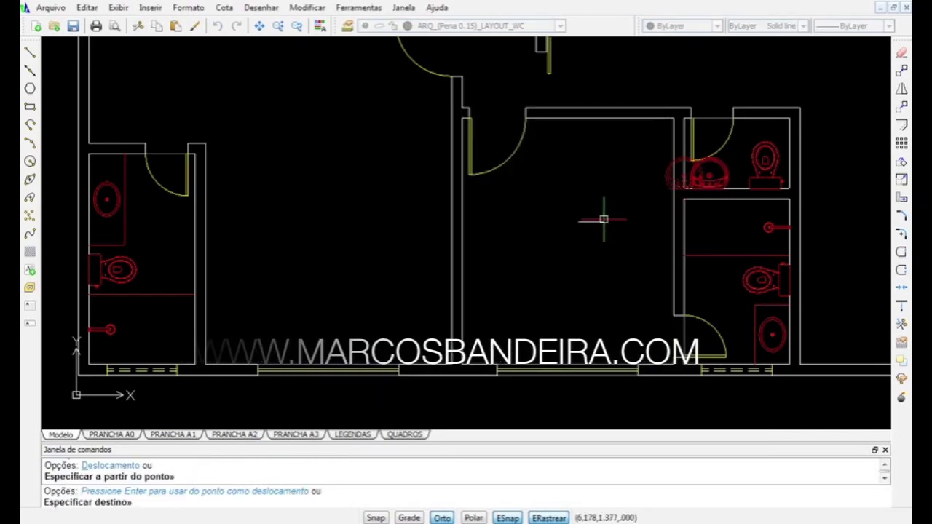
type(".4")
key("Return")
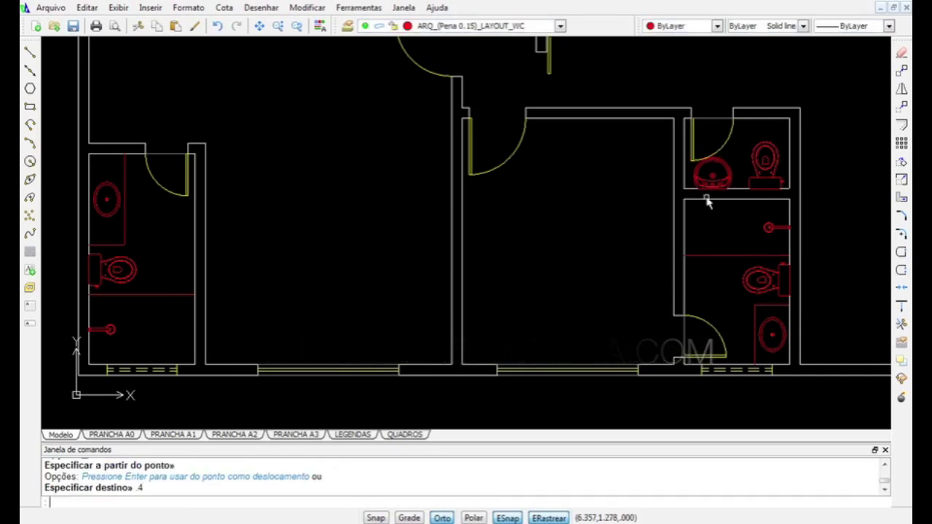
Move the small WC's washbasin another .05 to the right, towards the toilet
type("z")
key("Return")
left_click(819, 95)
left_click(641, 213)
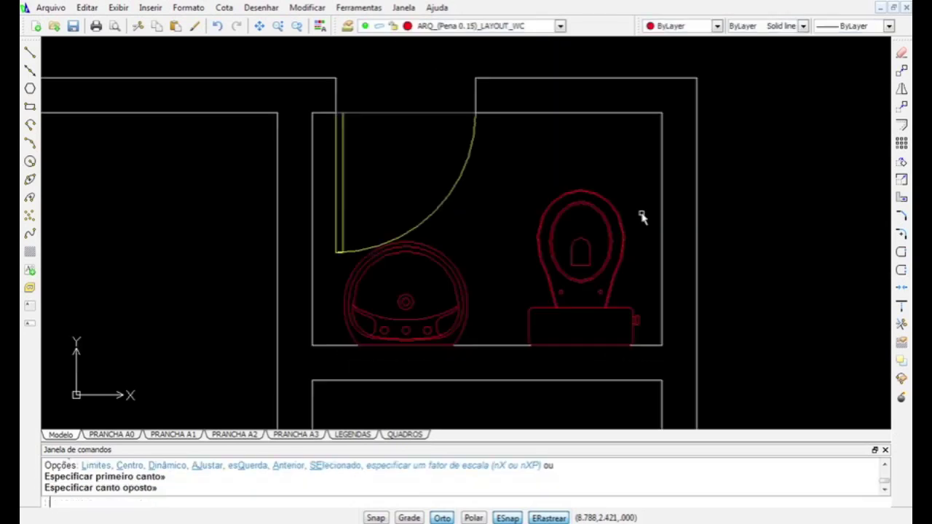
type("m")
key("Return")
left_click(470, 254)
left_click(429, 283)
key("Return")
left_click(481, 243)
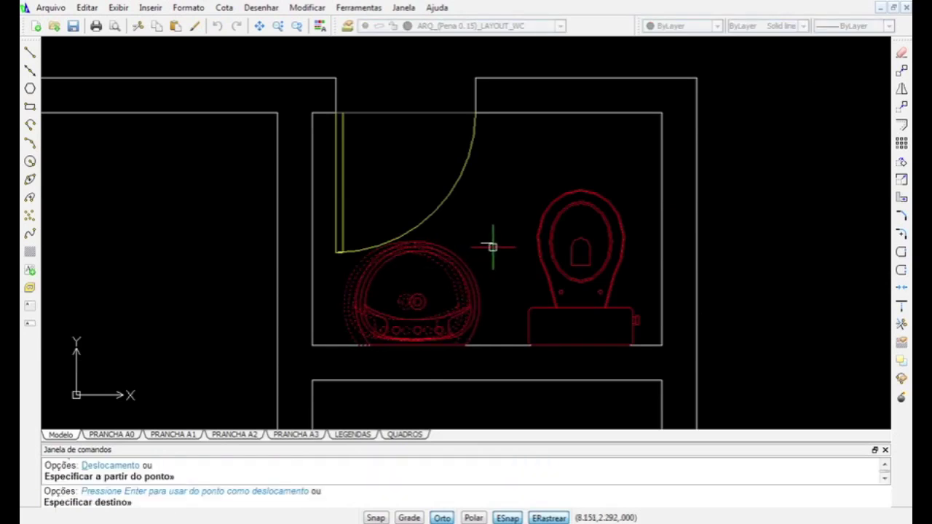
type(".05")
key("Return")
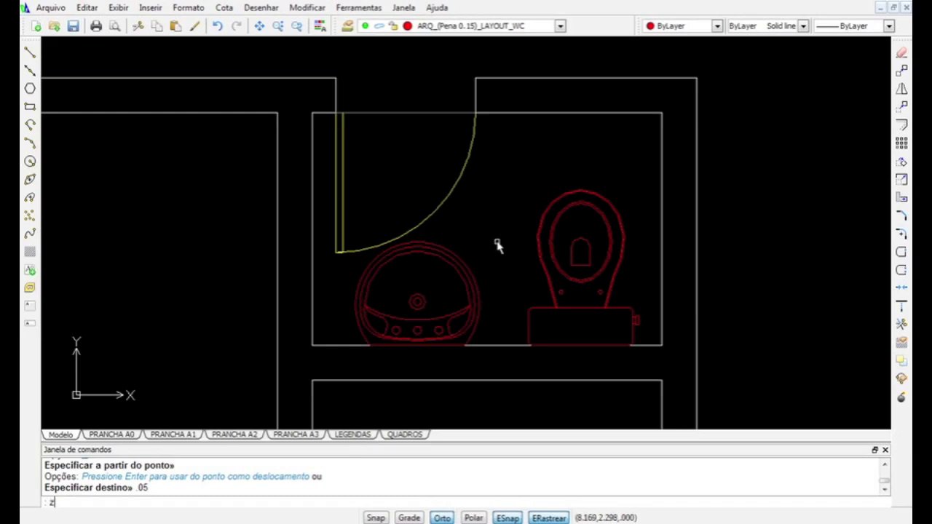
Start a block insertion for the service area beside the kitchen and open the desktop folder Blocos > para_cozinha_servico
type("z")
key("Return")
type("aj")
key("Return")
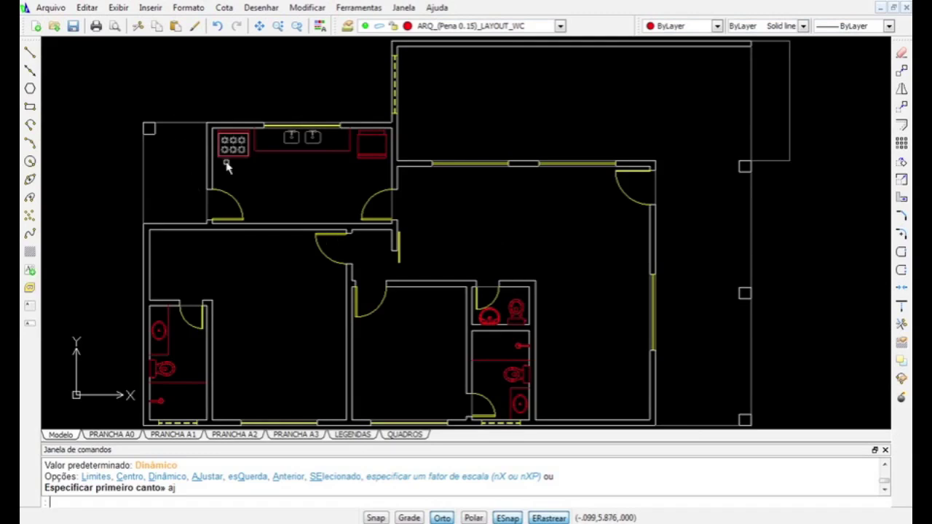
key("Return")
left_click(277, 102)
left_click(123, 265)
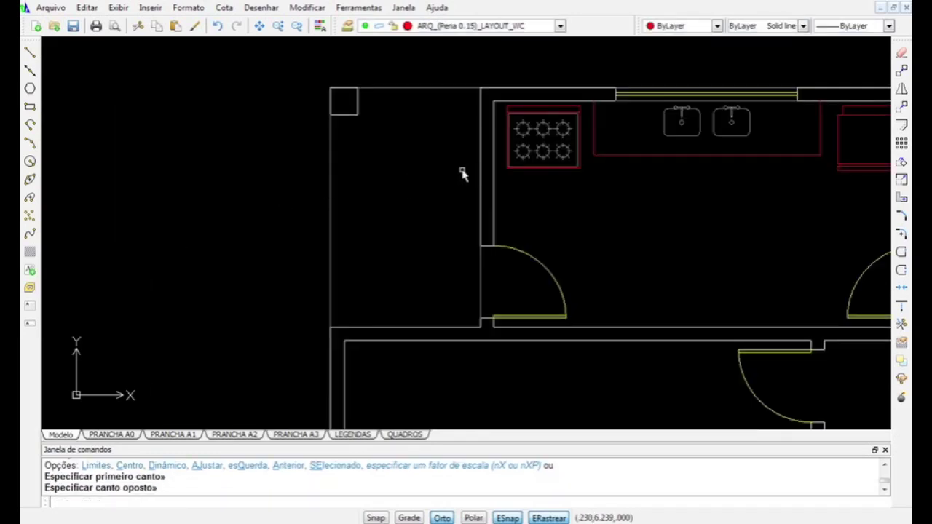
type("i")
key("Return")
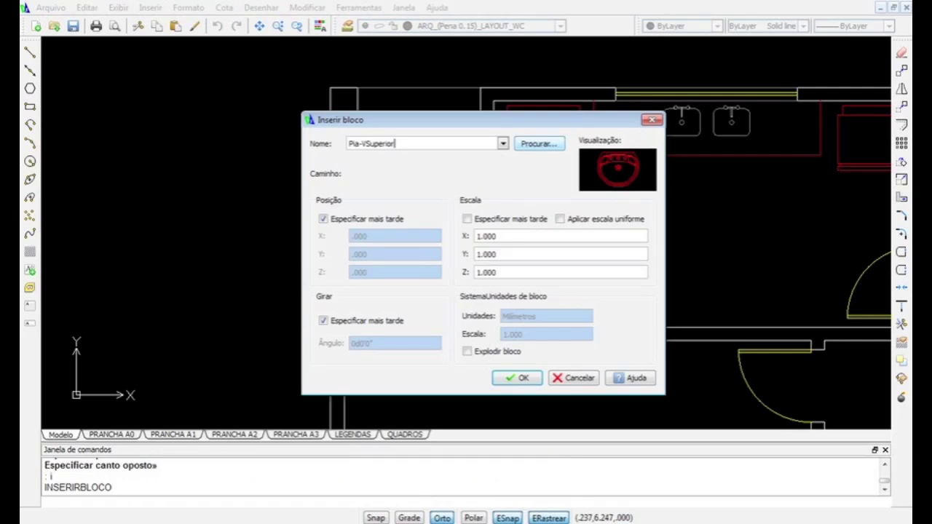
left_click(538, 143)
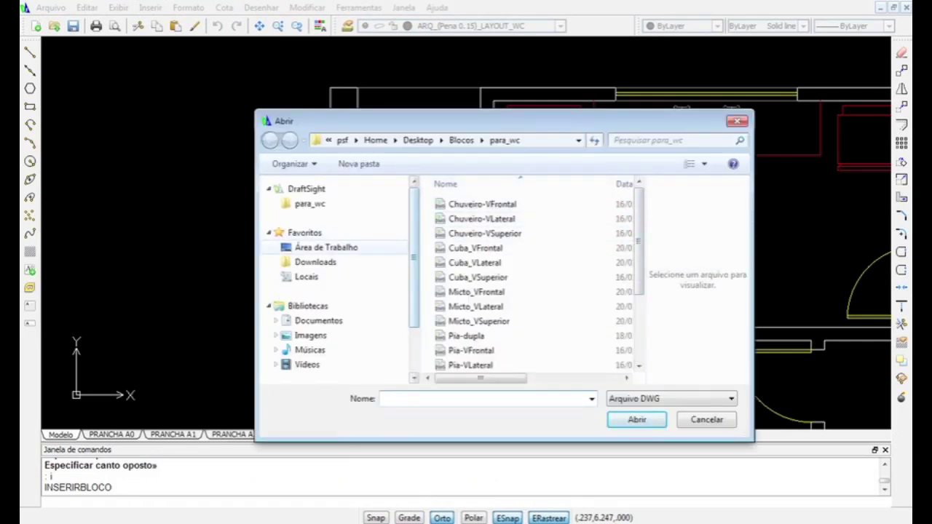
left_click(306, 189)
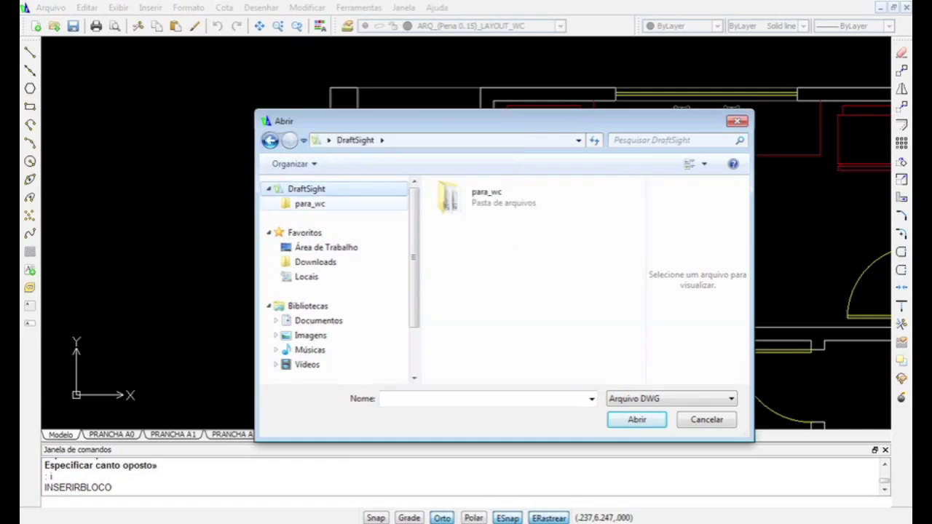
left_click(309, 204)
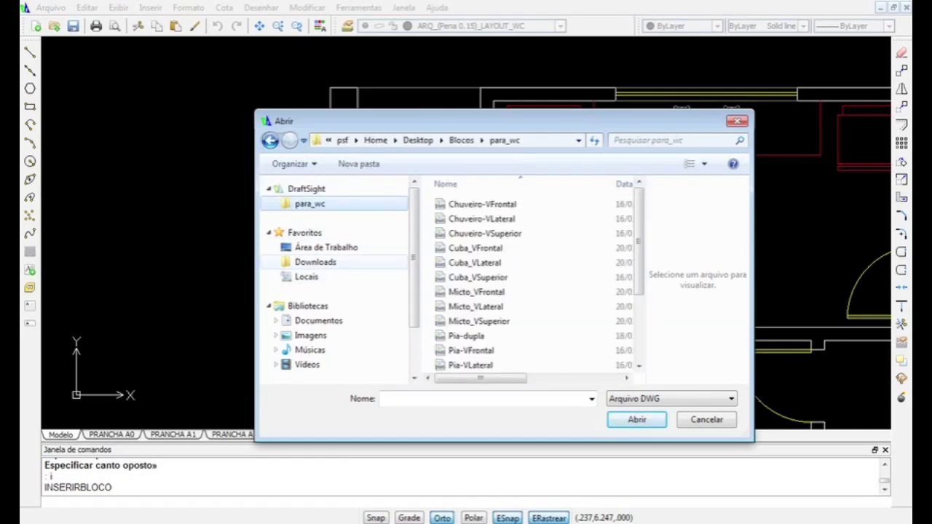
left_click(326, 248)
scroll(519, 291, "down", 3)
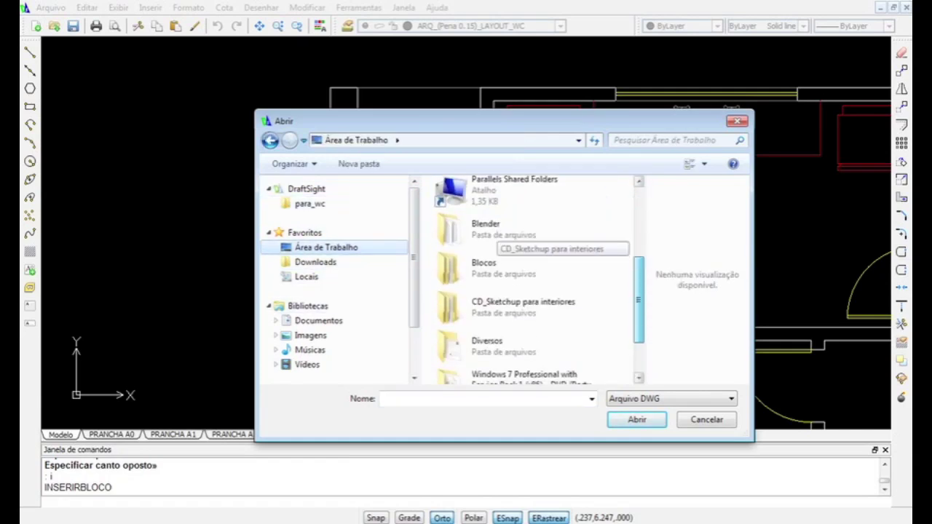
double_click(483, 267)
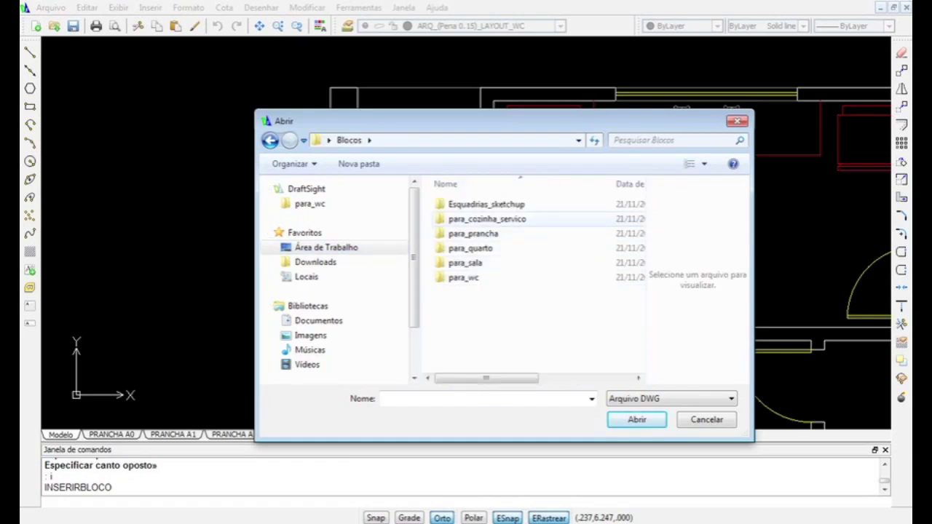
double_click(486, 218)
scroll(495, 291, "down", 1)
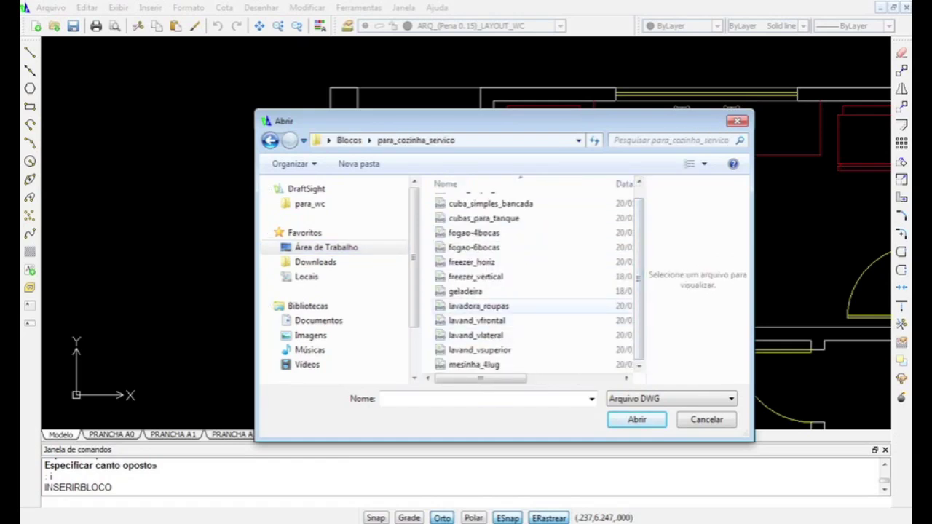
Insert the lavand_vsuperior block at the kitchen's outer upper-left wall corner, rotated a quarter turn clockwise with its back against the wall
left_click(510, 350)
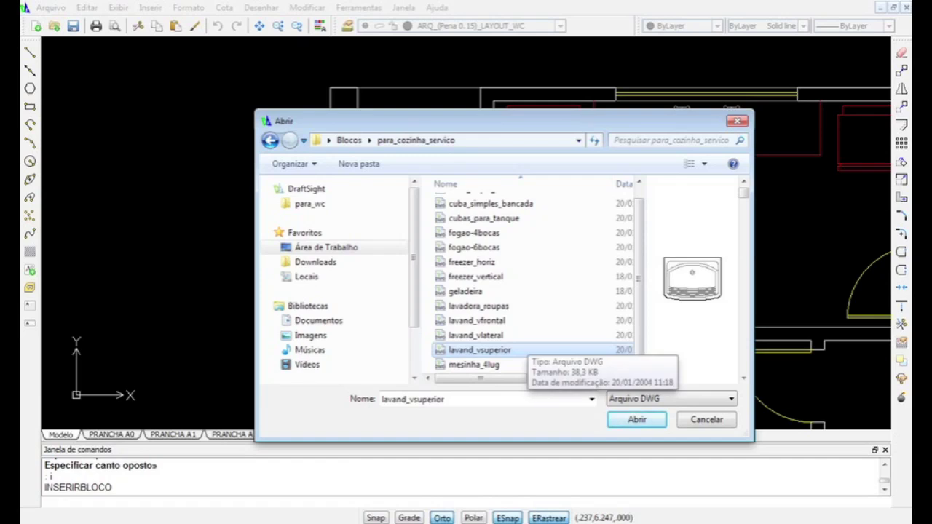
left_click_drag(638, 279, 639, 269)
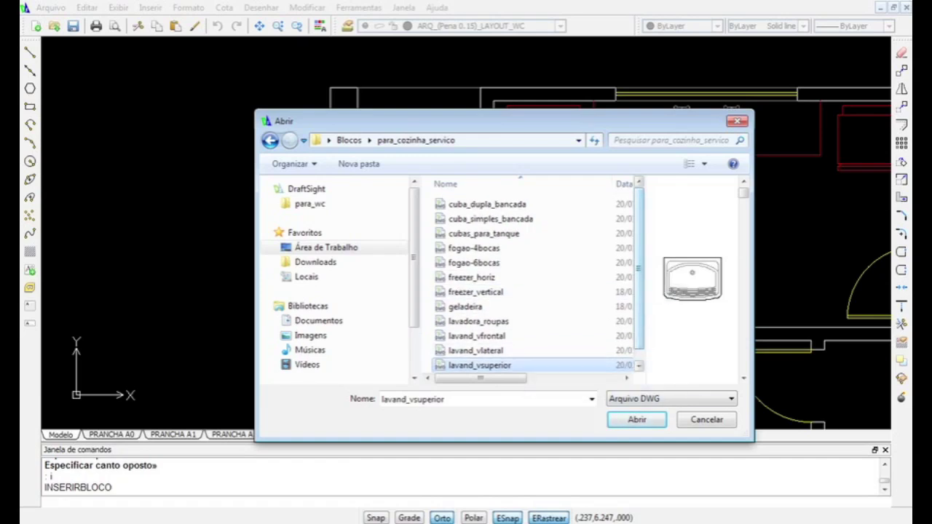
left_click(636, 419)
left_click(522, 376)
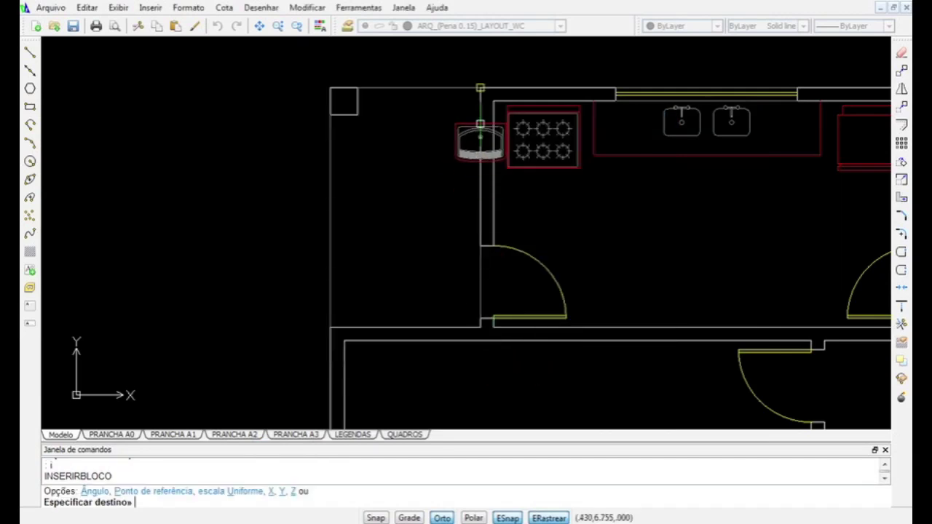
left_click(480, 89)
left_click(522, 223)
Move the laundry sink block .5 downward along the kitchen's outer left wall
type("m")
key("Return")
left_click(456, 115)
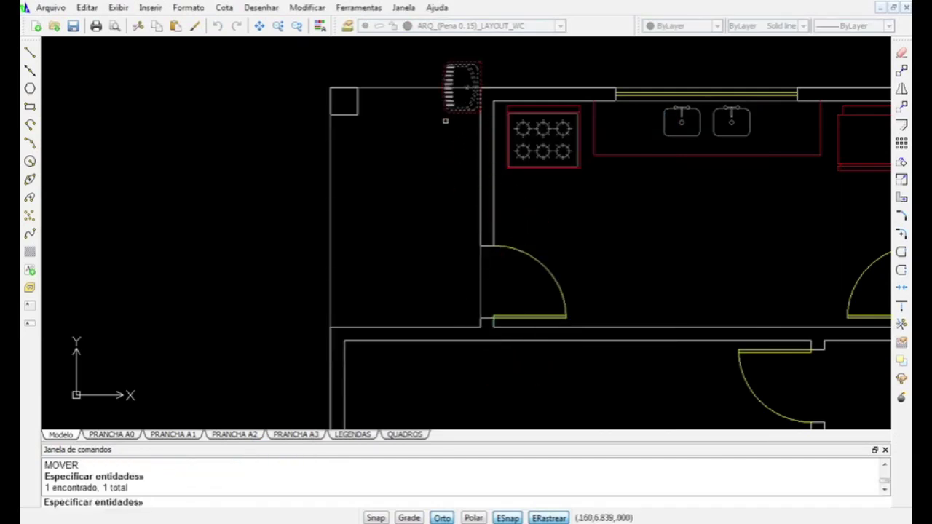
key("Return")
left_click(422, 138)
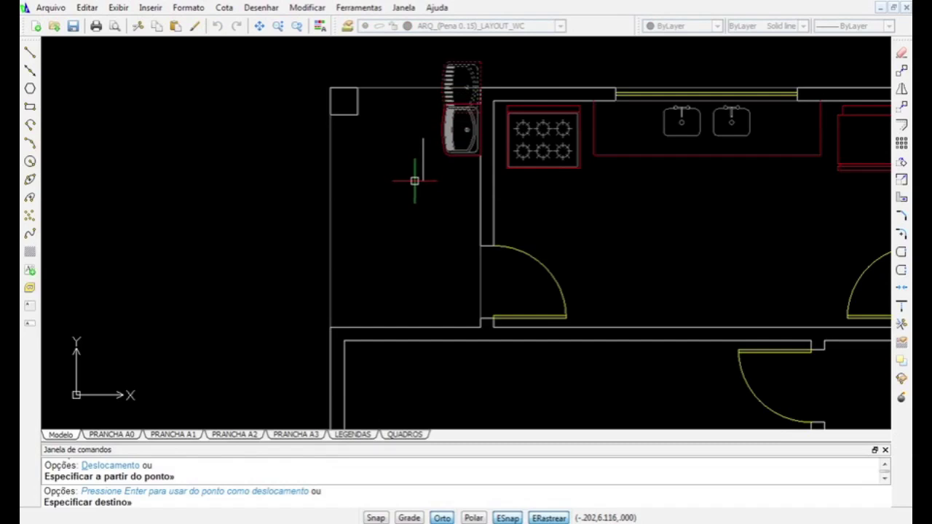
type(".5")
key("Return")
key("Return")
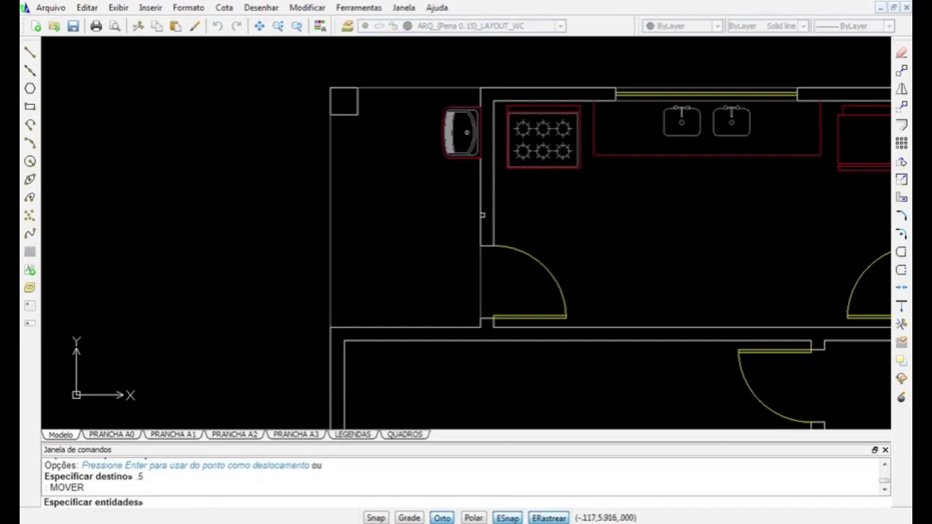
key("Escape")
Insert the lavadora_roupas block at the kitchen wall's outer corner beside the service door, rotated a quarter turn clockwise with its back against the wall
type("i")
key("Return")
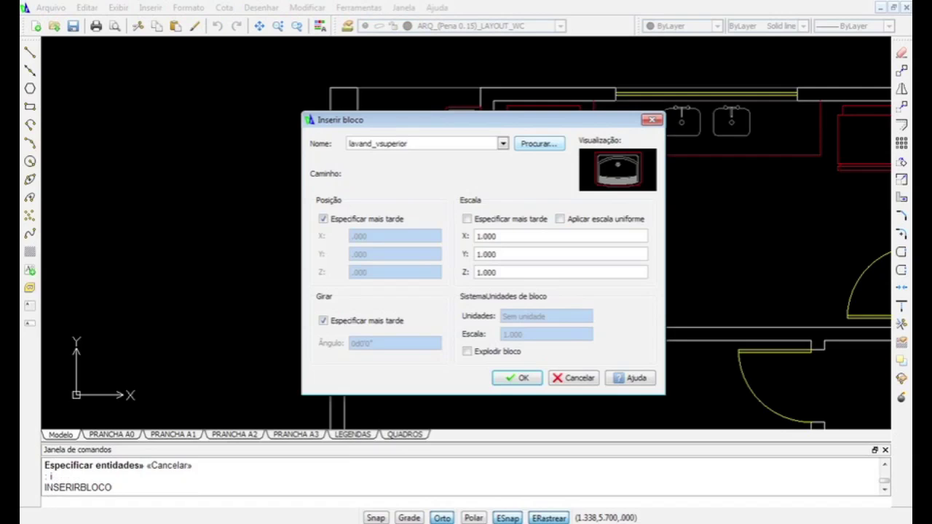
left_click(539, 143)
scroll(532, 284, "down", 1)
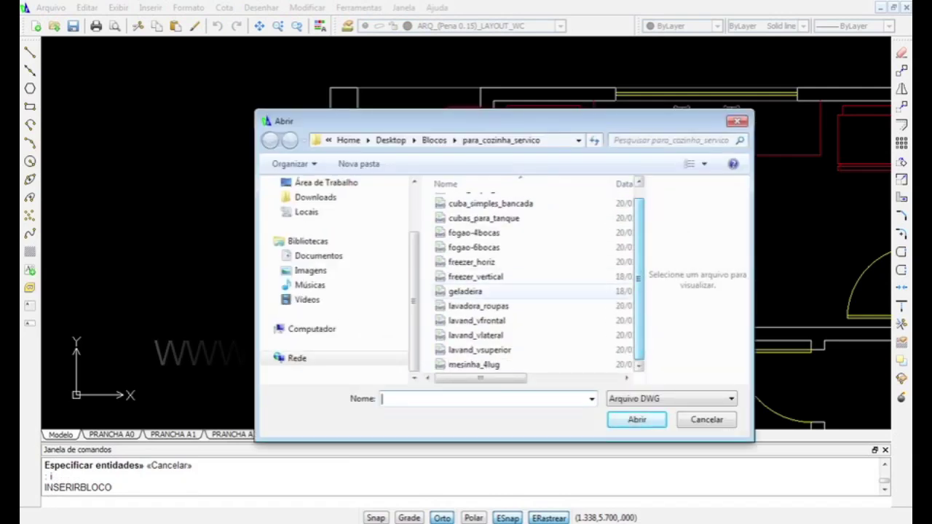
left_click(501, 351)
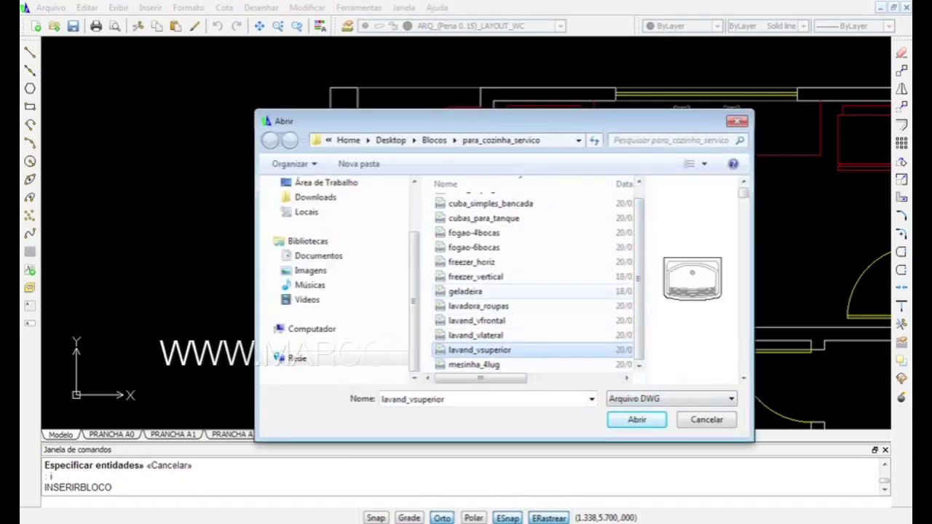
left_click_drag(639, 278, 639, 268)
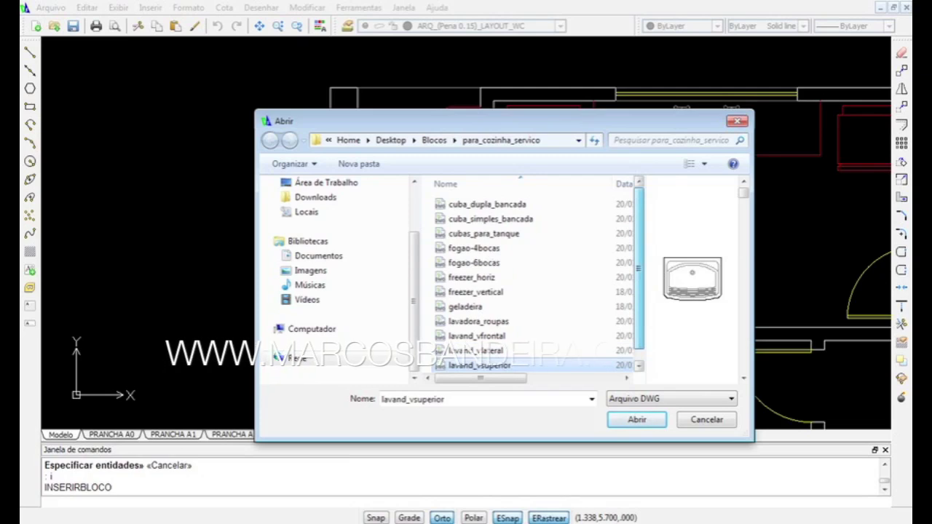
left_click(478, 321)
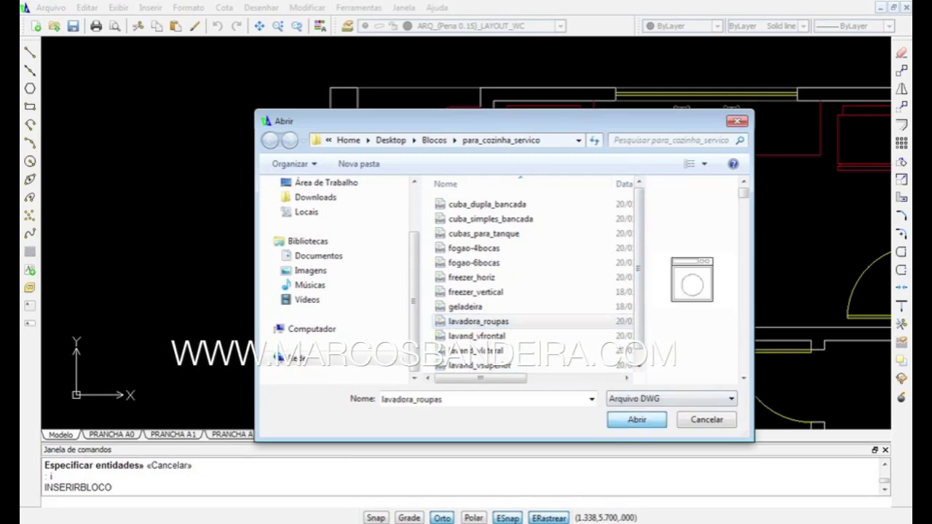
left_click(636, 420)
left_click(519, 378)
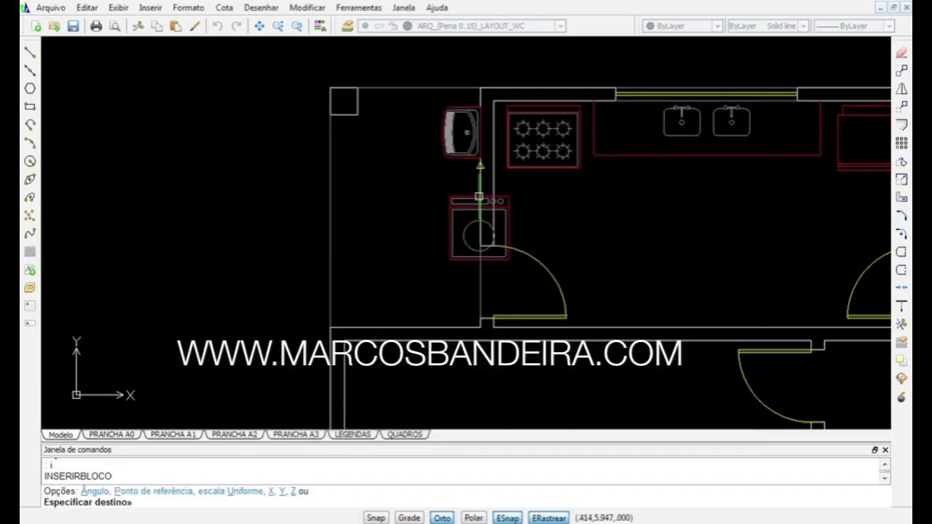
left_click(480, 245)
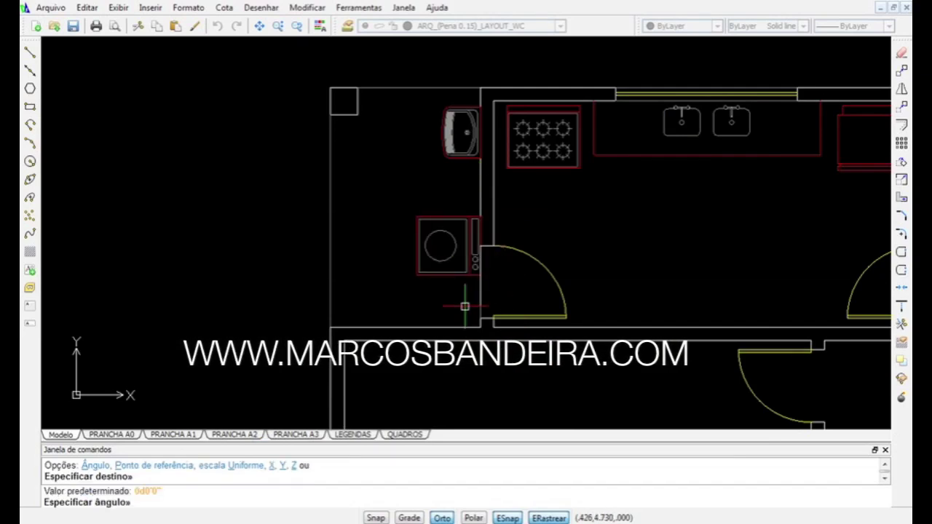
key("Return")
Move the washing machine block straight up along the kitchen's outer wall to just below the laundry sink
type("m")
key("Return")
left_click(439, 273)
key("Return")
left_click(379, 283)
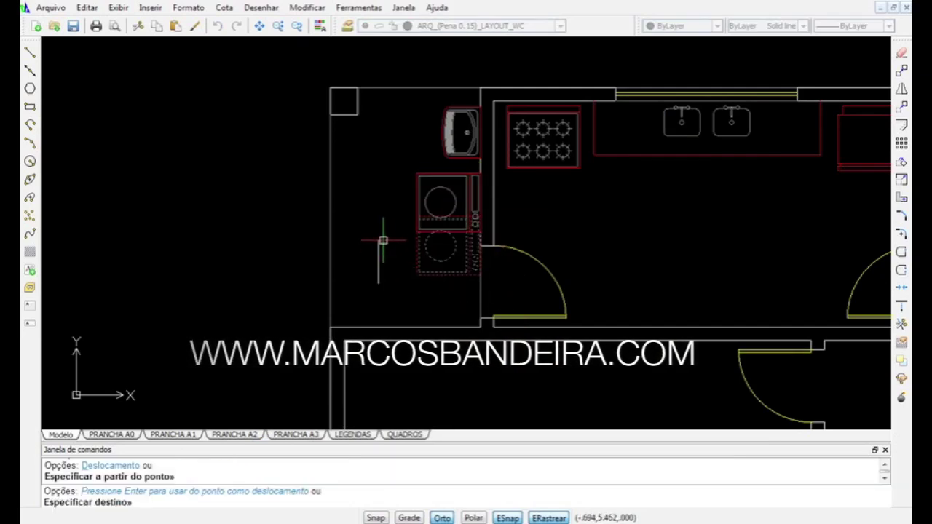
left_click(383, 241)
type("z")
key("Return")
type("x")
key("Return")
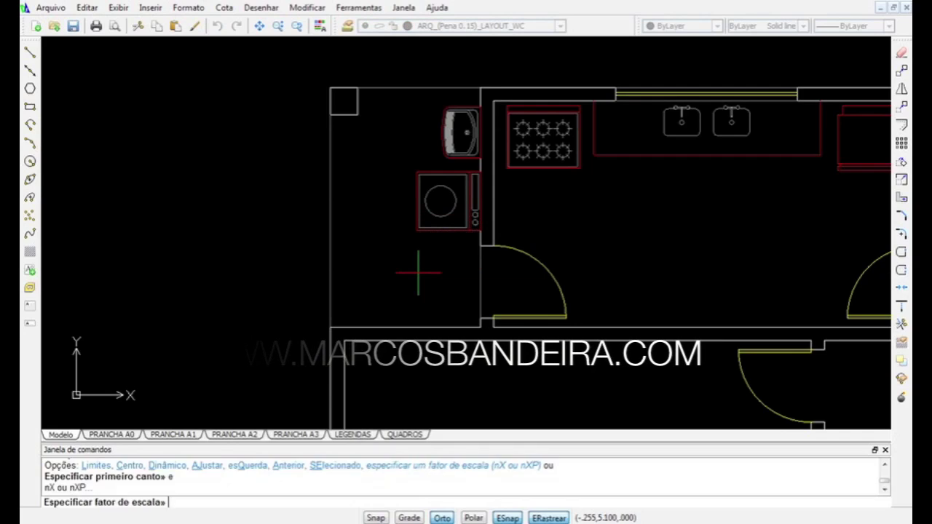
key("Escape")
key("Escape")
Zoom to fit the whole floor plan with the AJustar option and save the drawing
type("z")
key("Return")
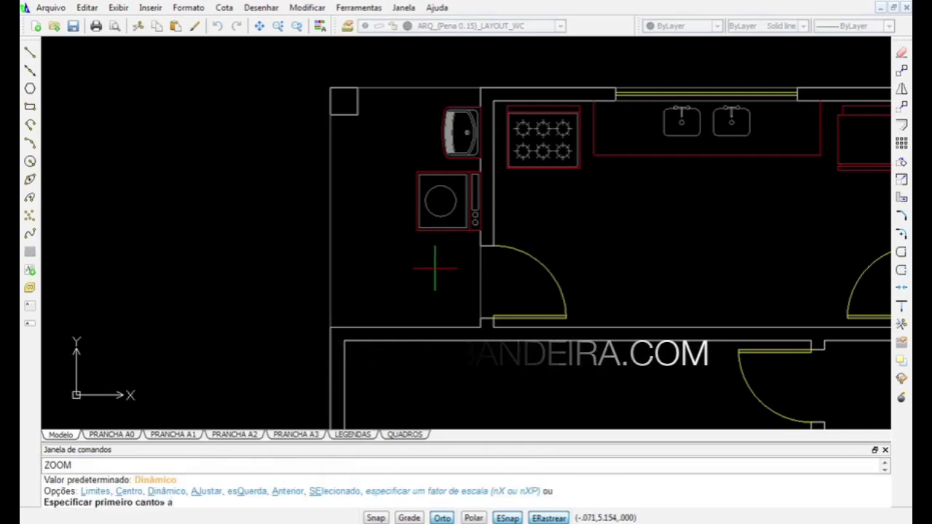
type("aj")
key("Return")
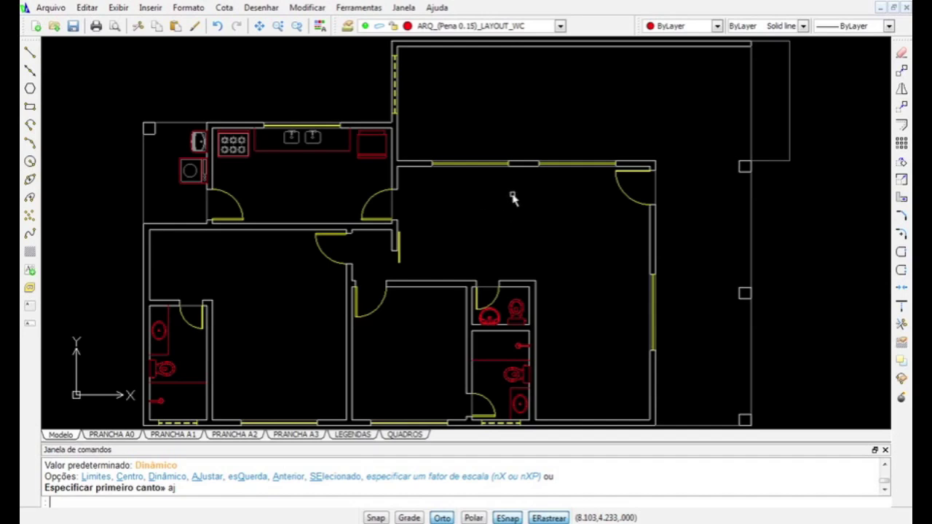
key("ctrl+s")
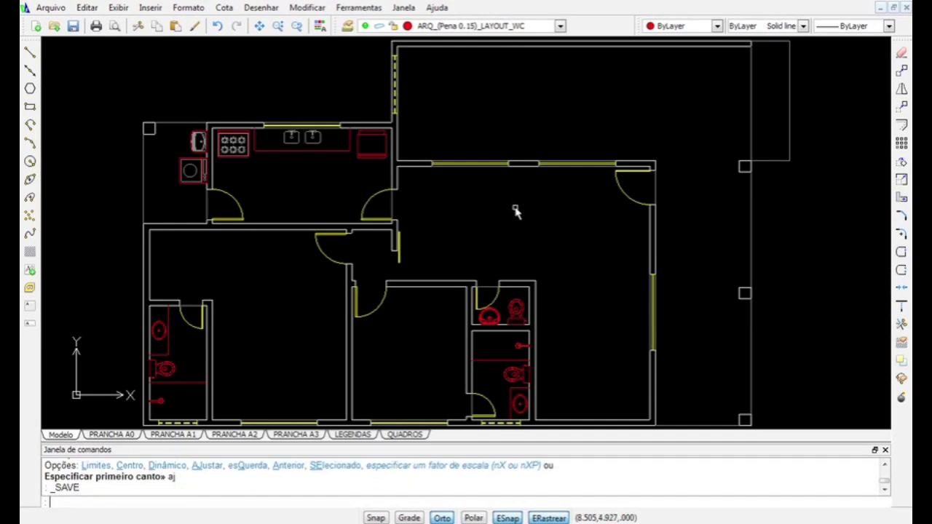